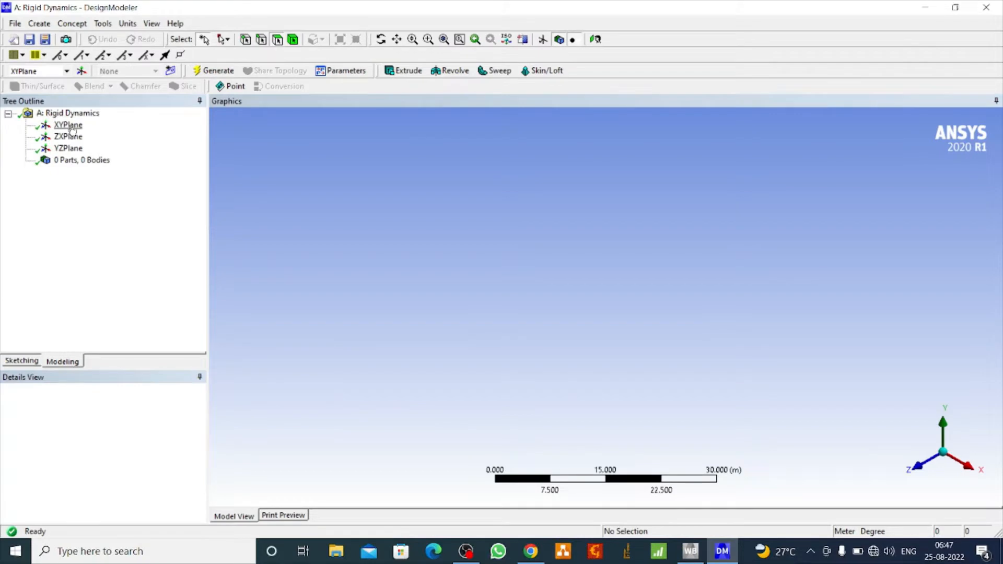
Step: Select the XY plane as the sketching plane in a face-on view and set the length unit to millimetres
{"action": "left_click", "coordinate": [64, 125]}
{"action": "left_click", "coordinate": [596, 40]}
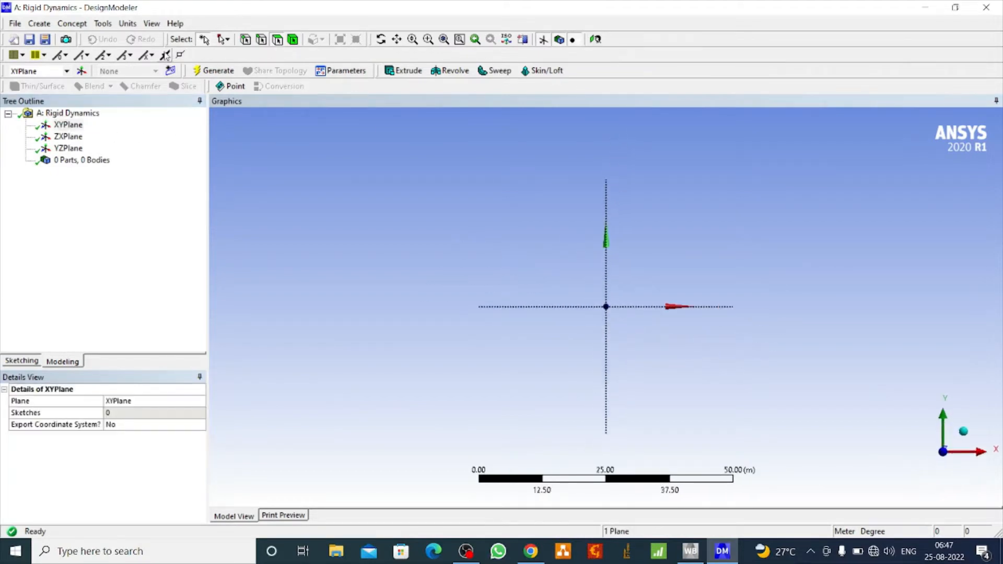
{"action": "left_click", "coordinate": [128, 23]}
{"action": "left_click", "coordinate": [151, 64]}
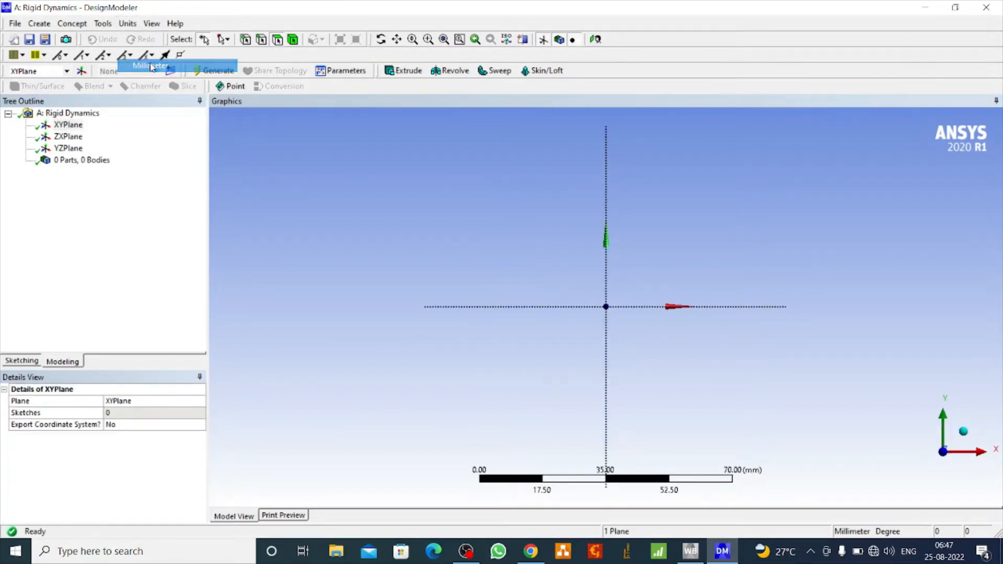
Step: Sketch a flat rectangle about 71 by 7 mm standing on the X axis and spanning both sides of the Y axis
{"action": "left_click", "coordinate": [21, 361]}
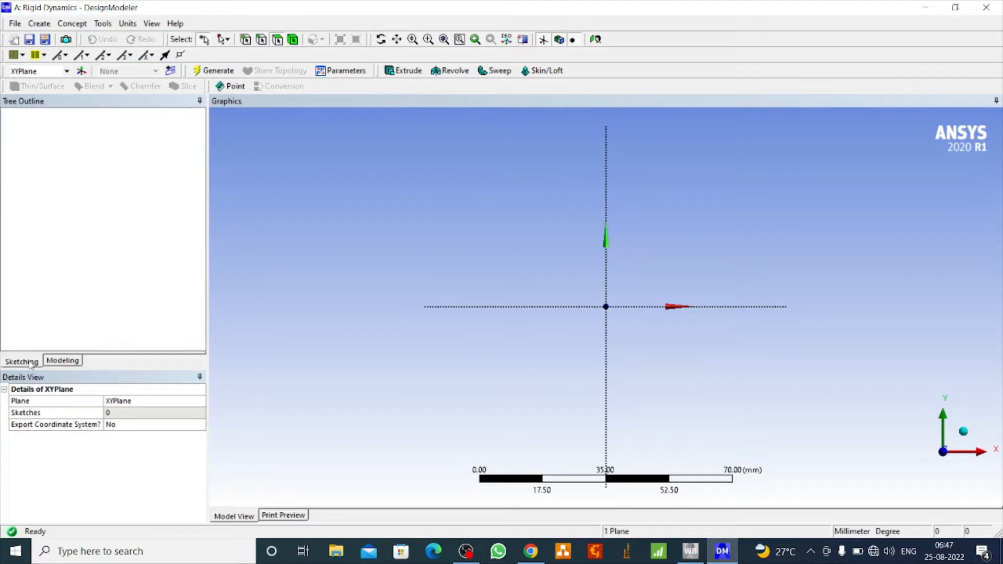
{"action": "left_click", "coordinate": [37, 188]}
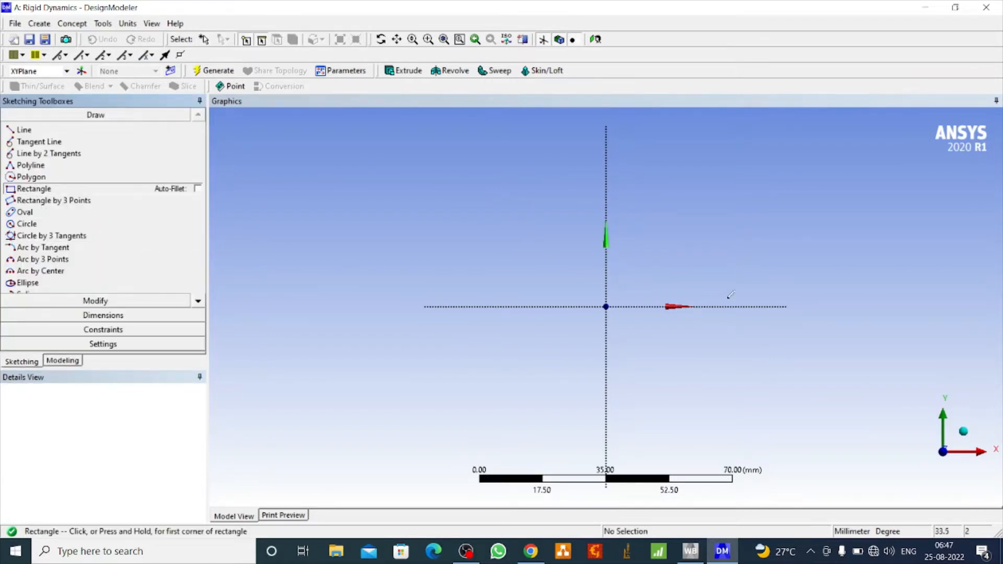
{"action": "left_click", "coordinate": [755, 306]}
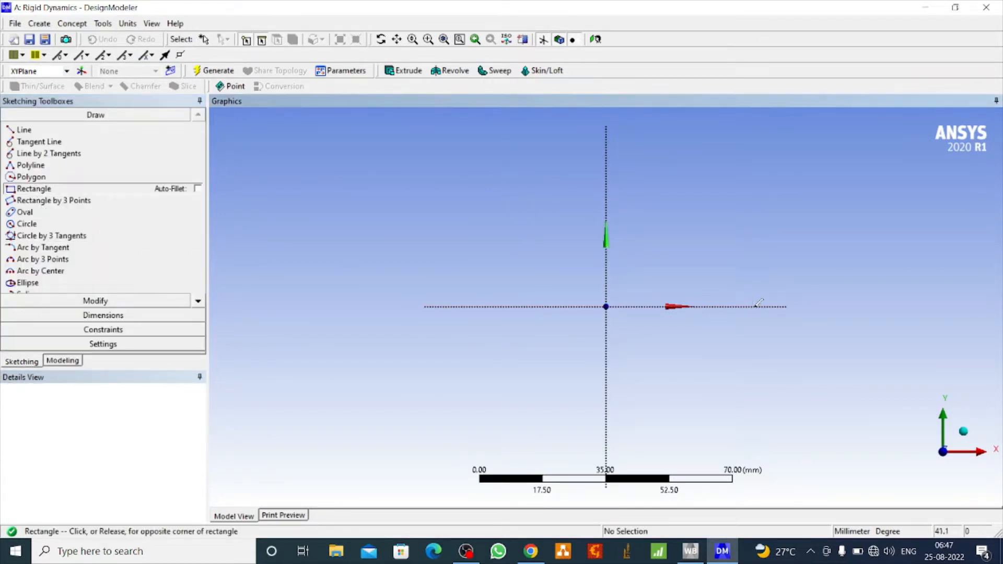
{"action": "left_click", "coordinate": [498, 281]}
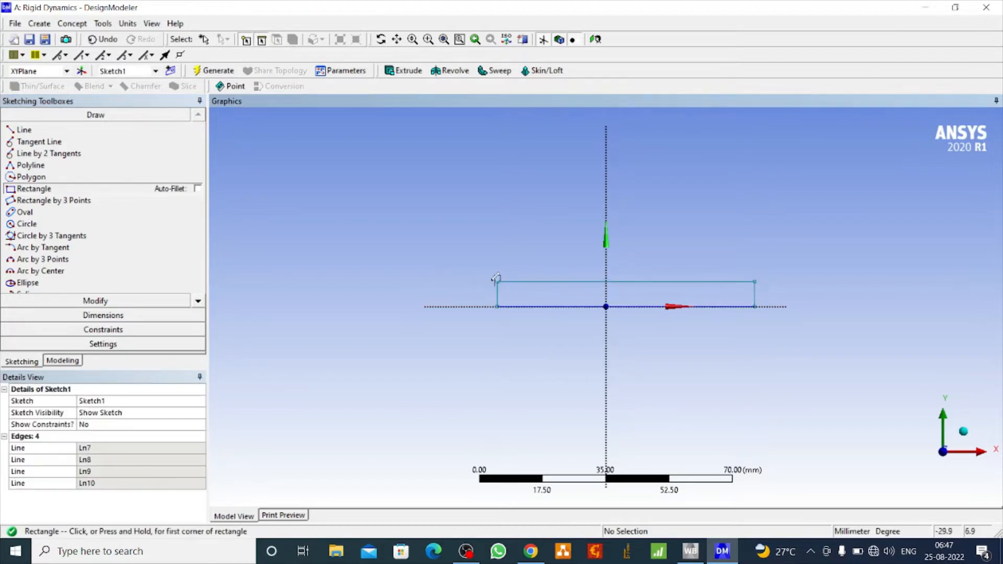
Step: Dimension the rectangle's length, its height and the distance from its lower-left corner to the Y axis
{"action": "left_click", "coordinate": [103, 315]}
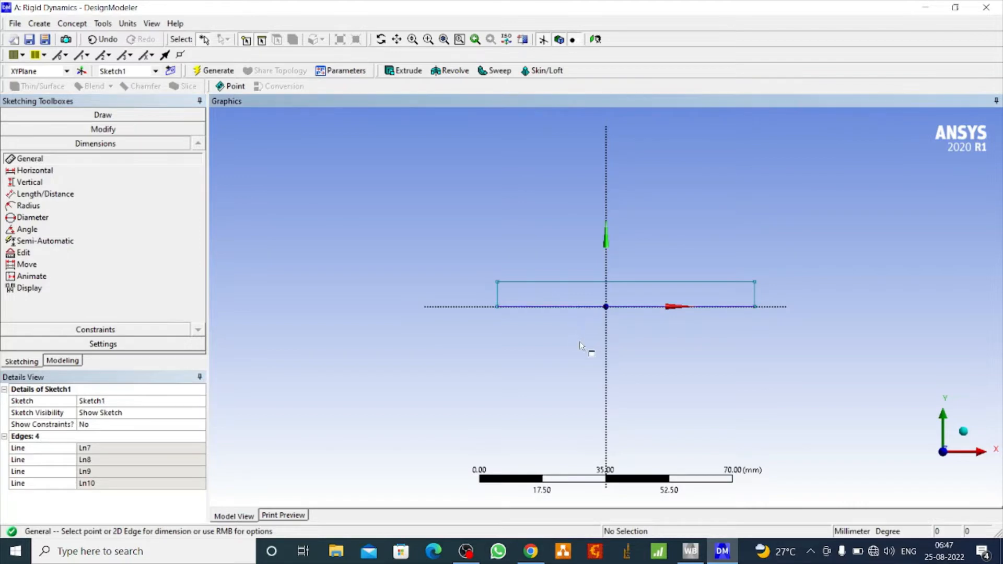
{"action": "left_click", "coordinate": [585, 307]}
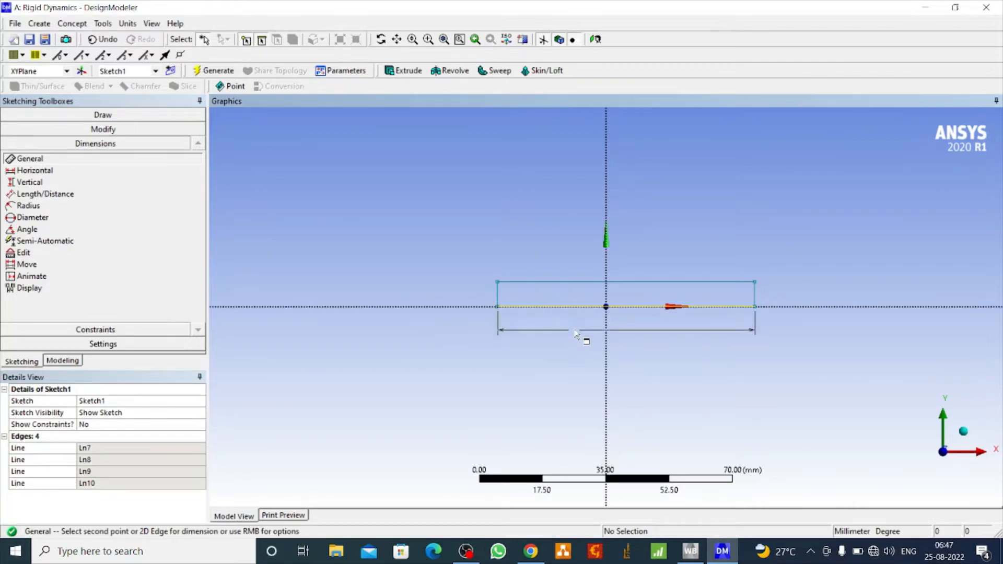
{"action": "left_click", "coordinate": [594, 345]}
{"action": "left_click", "coordinate": [605, 330]}
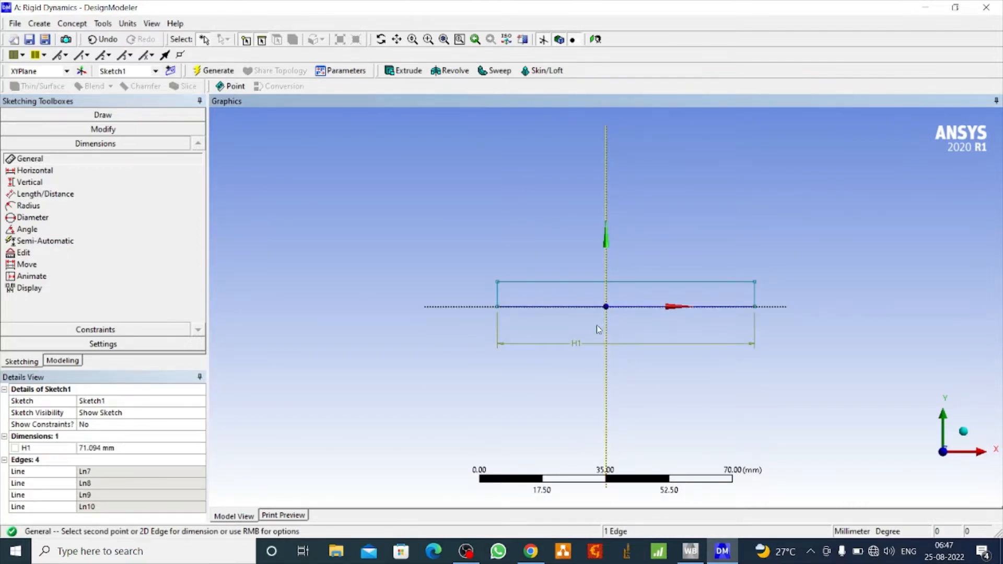
{"action": "left_click", "coordinate": [500, 312]}
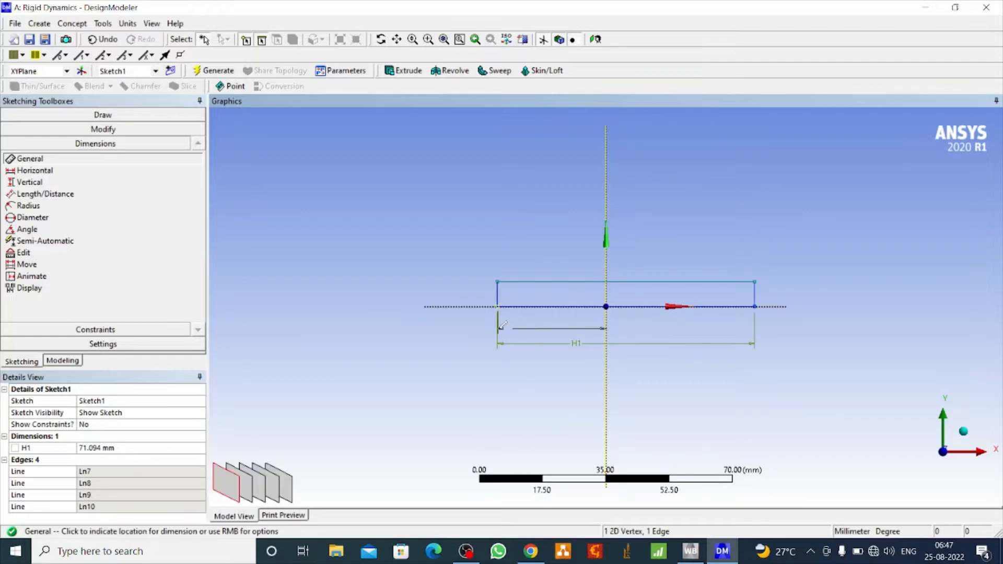
{"action": "left_click", "coordinate": [500, 382]}
{"action": "left_click", "coordinate": [497, 295]}
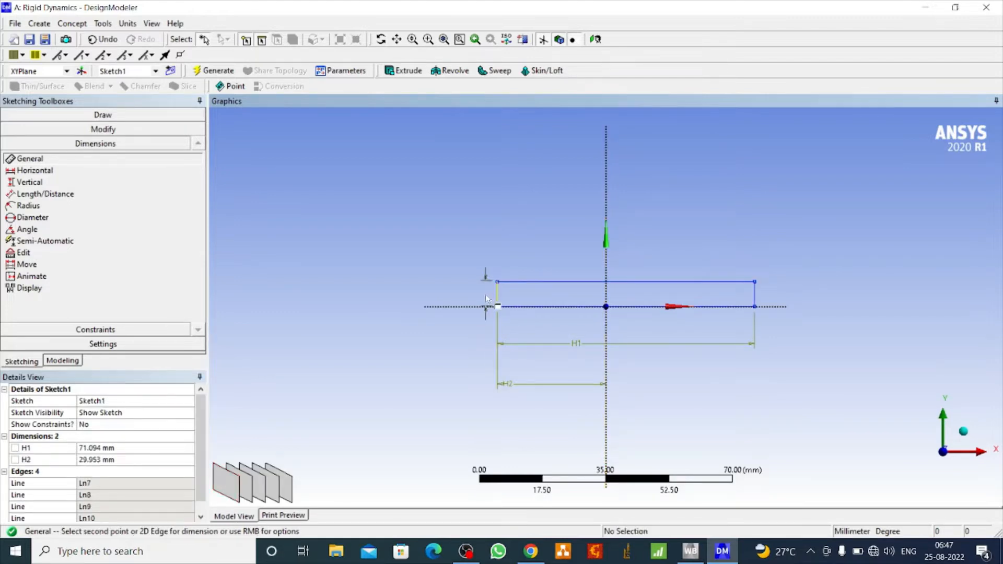
{"action": "left_click", "coordinate": [480, 299]}
Step: Set the rectangle's length to 100 mm, the left corner's distance from the Y axis to 10 mm and the height to 8 mm
{"action": "left_click", "coordinate": [120, 448]}
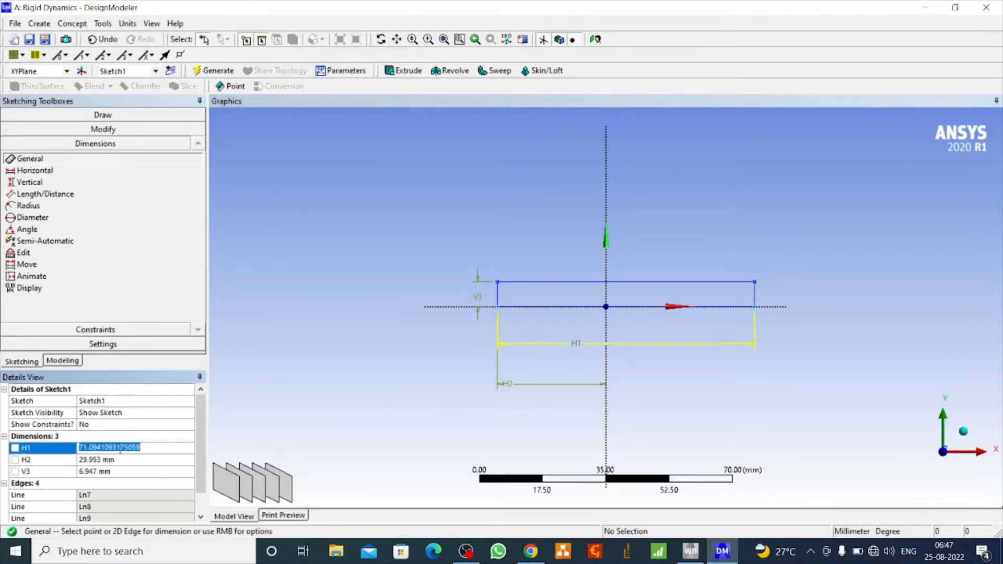
{"action": "type", "text": "1"}
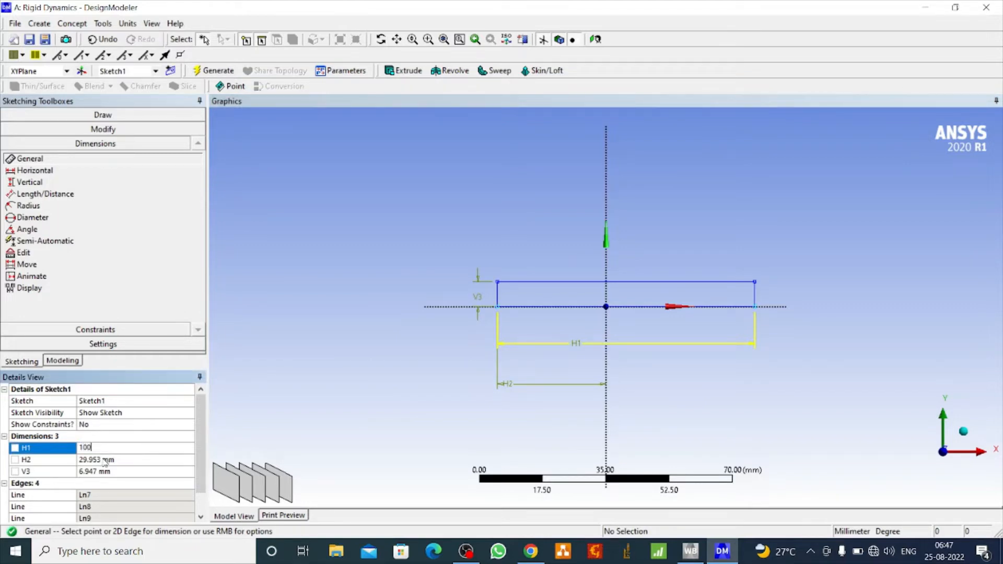
{"action": "type", "text": "00"}
{"action": "key", "text": "Return"}
{"action": "left_click", "coordinate": [104, 459]}
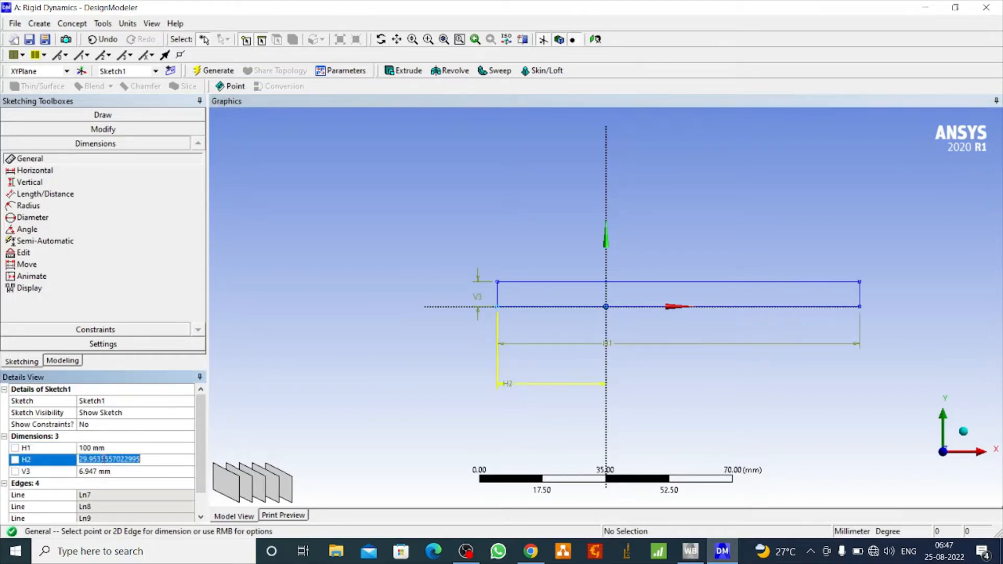
{"action": "type", "text": "10"}
{"action": "key", "text": "Return"}
{"action": "left_click", "coordinate": [107, 471]}
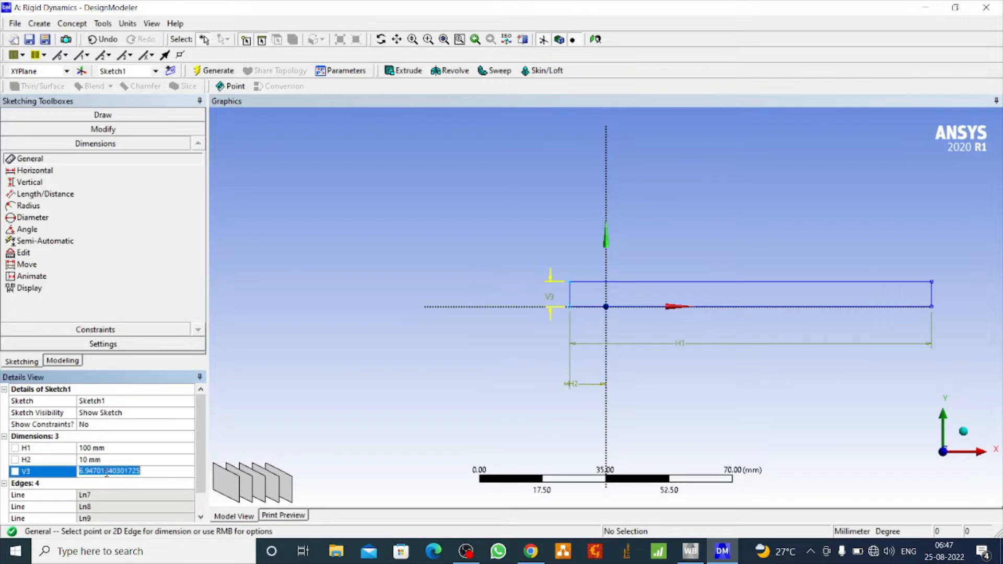
{"action": "type", "text": "8"}
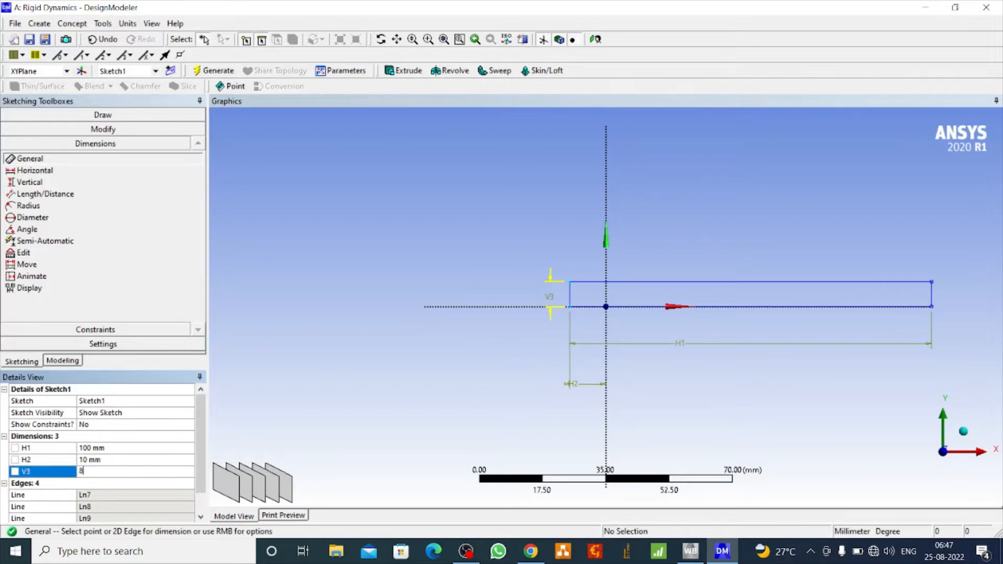
{"action": "key", "text": "Return"}
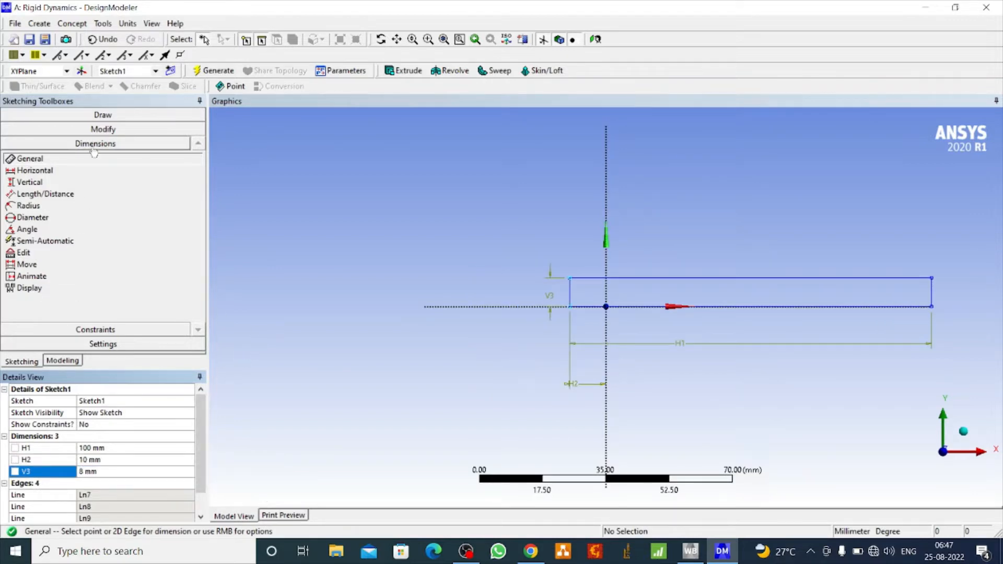
Step: Draw a diagonal line from the rectangle's upper-left corner to its lower-right corner
{"action": "left_click", "coordinate": [88, 130]}
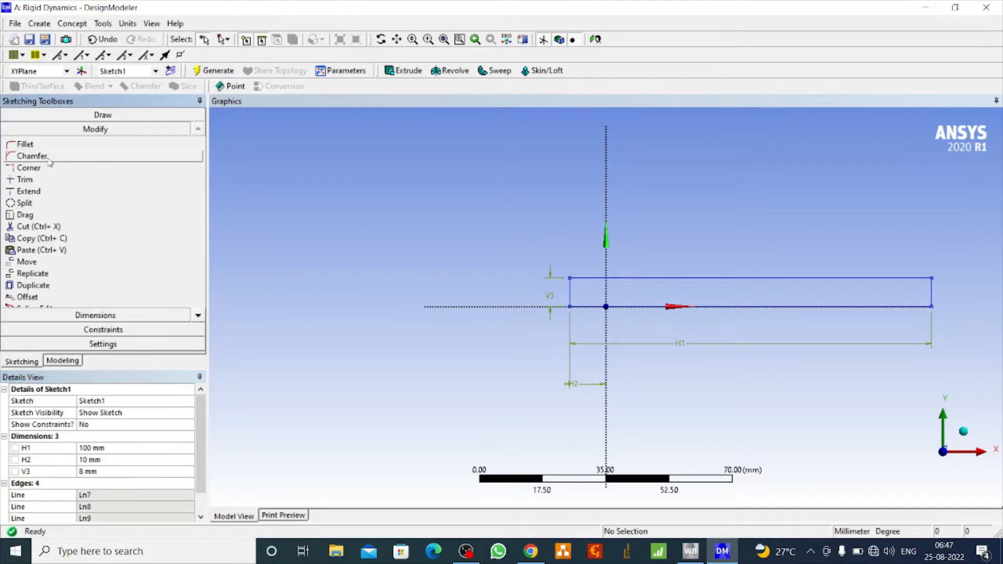
{"action": "left_click", "coordinate": [81, 115]}
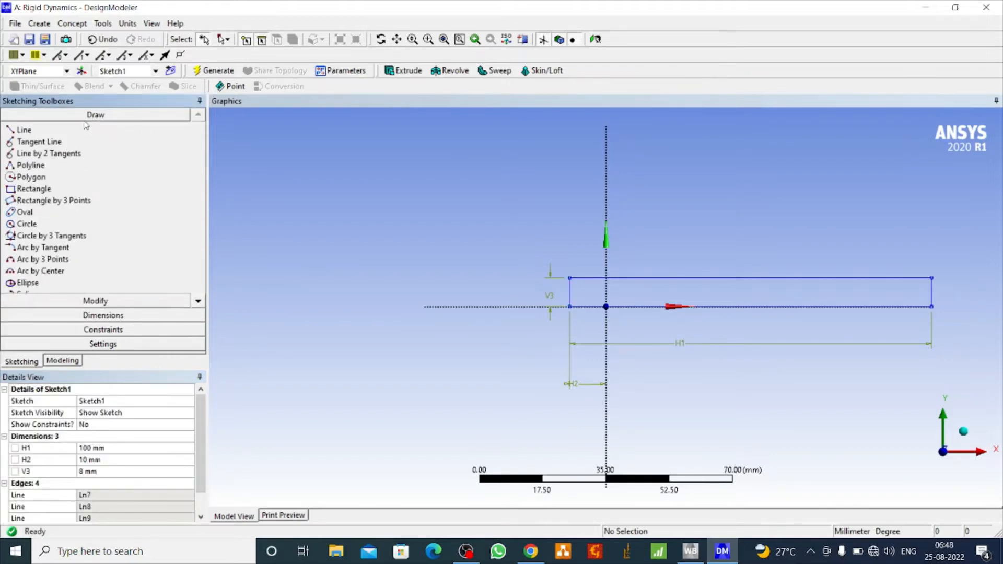
{"action": "left_click", "coordinate": [25, 131]}
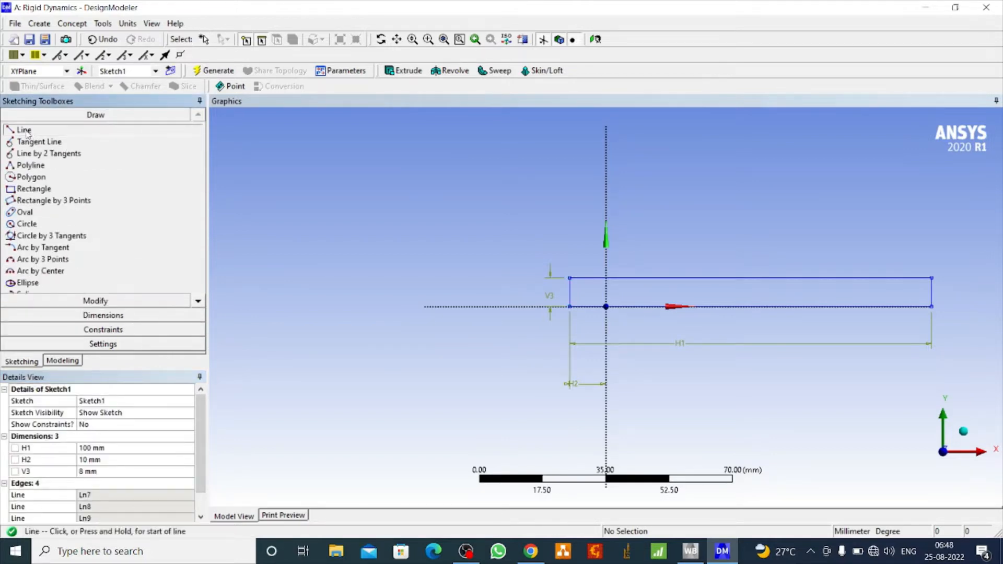
{"action": "left_click", "coordinate": [570, 276]}
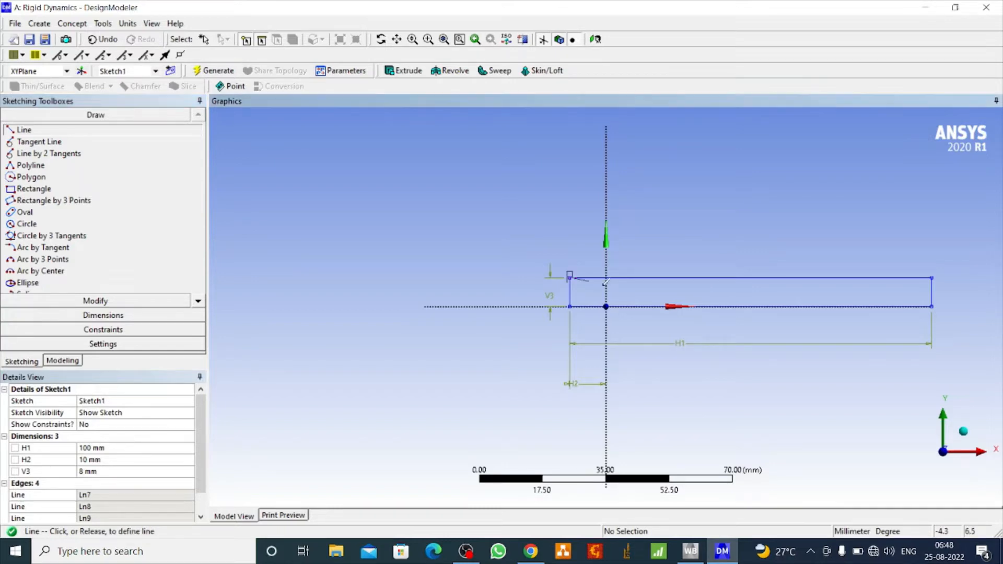
{"action": "left_click", "coordinate": [932, 305]}
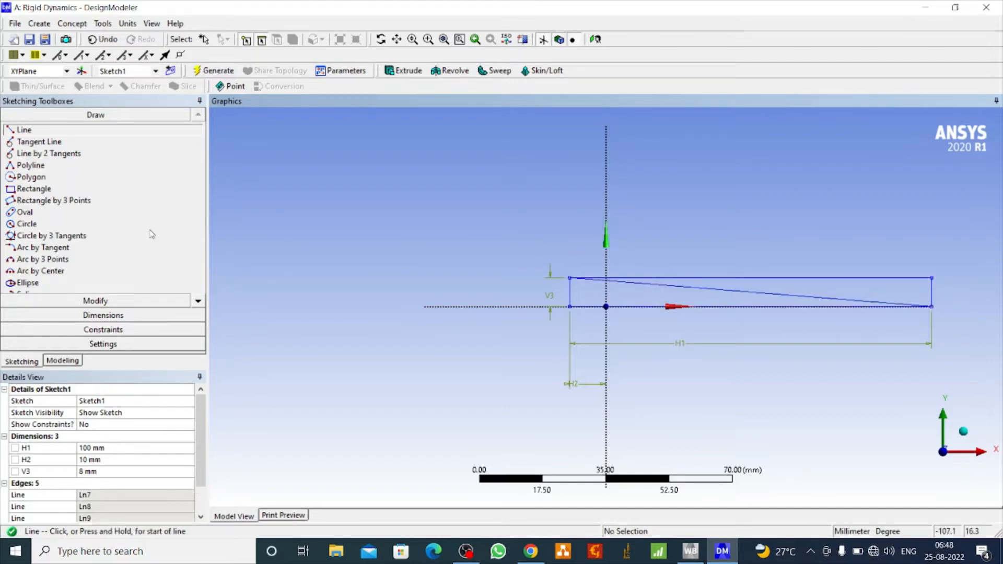
Step: Trim away the rectangle's top and right edges to leave a triangular ramp profile
{"action": "left_click", "coordinate": [88, 301]}
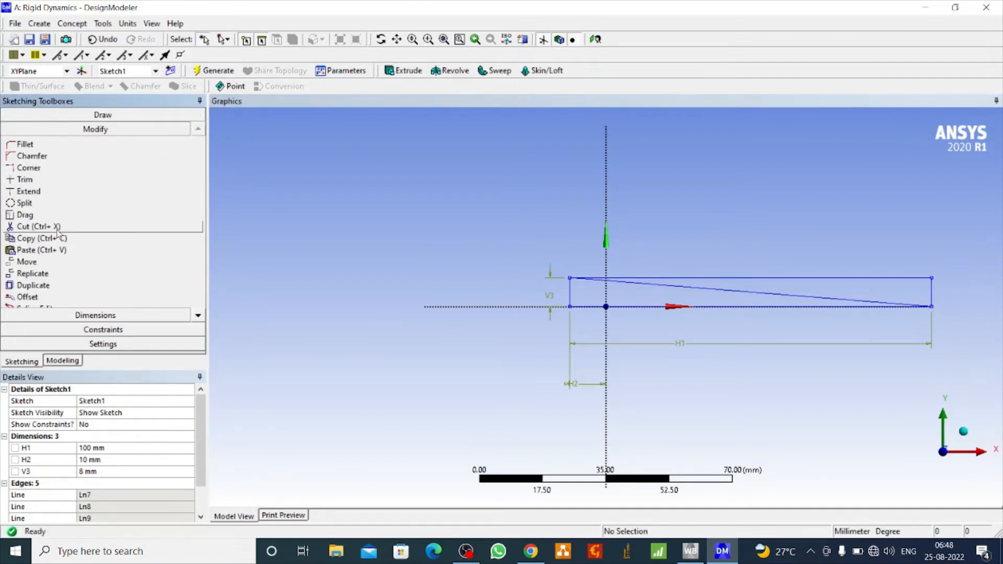
{"action": "left_click", "coordinate": [34, 180]}
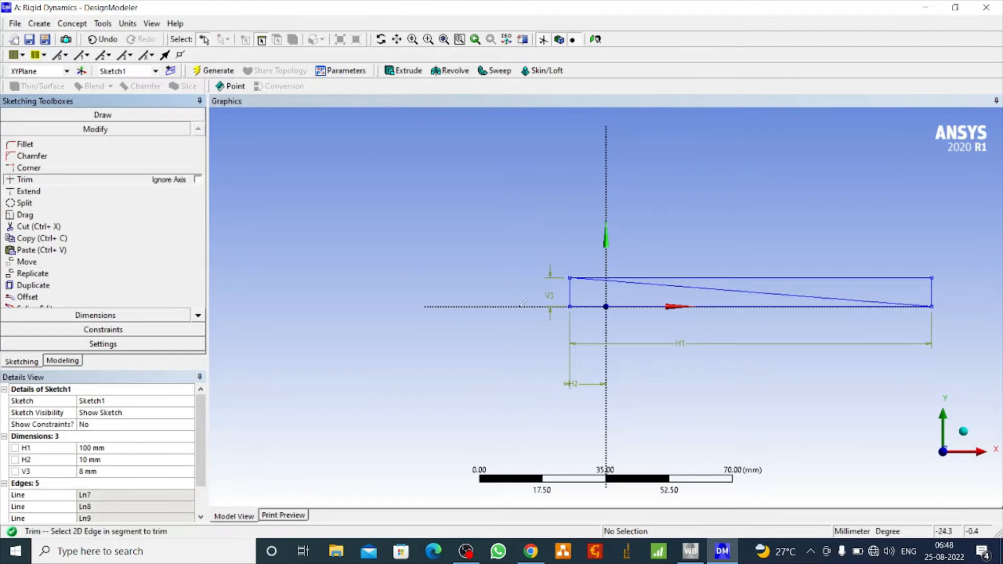
{"action": "left_click", "coordinate": [624, 276]}
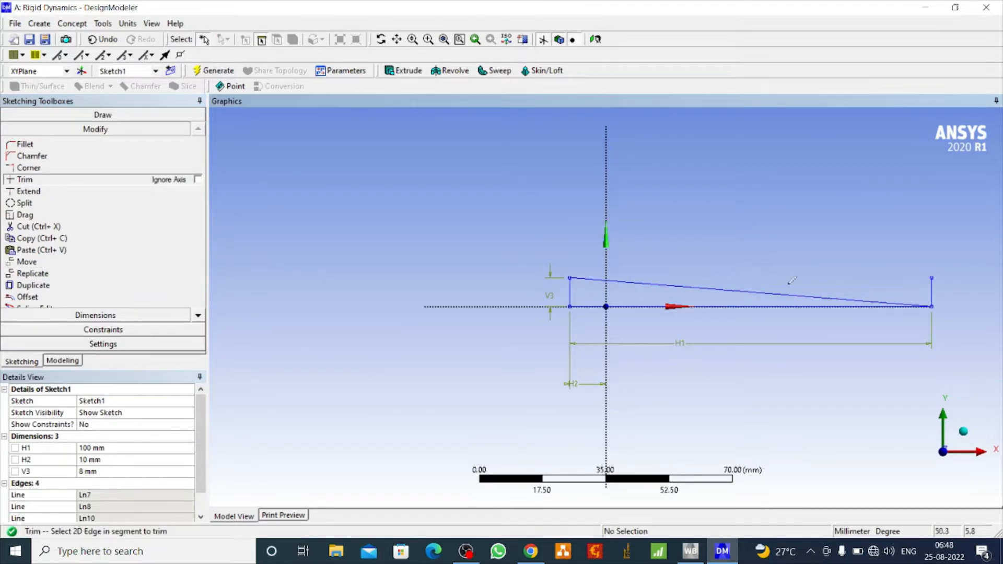
{"action": "left_click", "coordinate": [931, 289]}
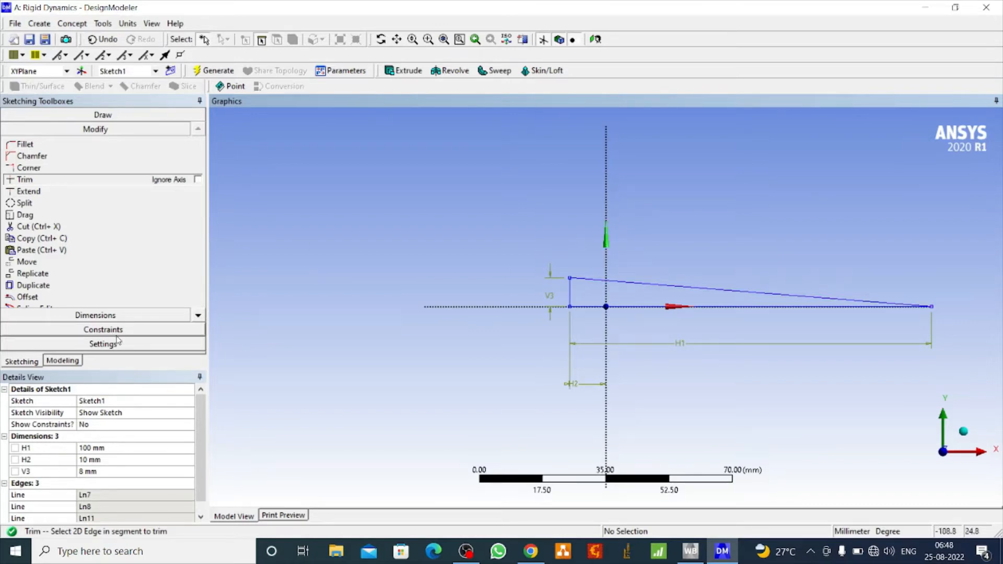
Step: Add a second, empty sketch on the XY plane and make it the active sketch
{"action": "left_click", "coordinate": [65, 361]}
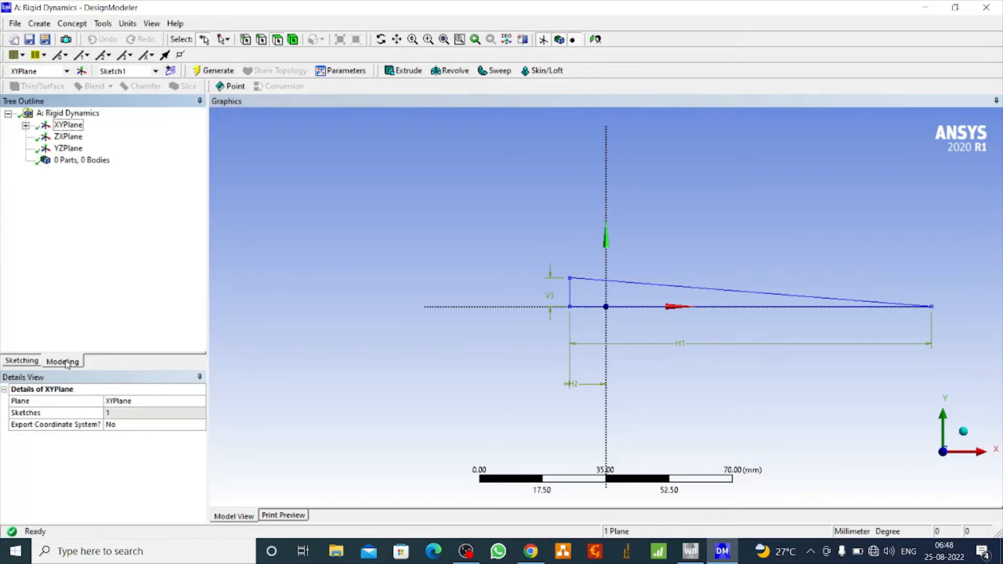
{"action": "left_click", "coordinate": [60, 127]}
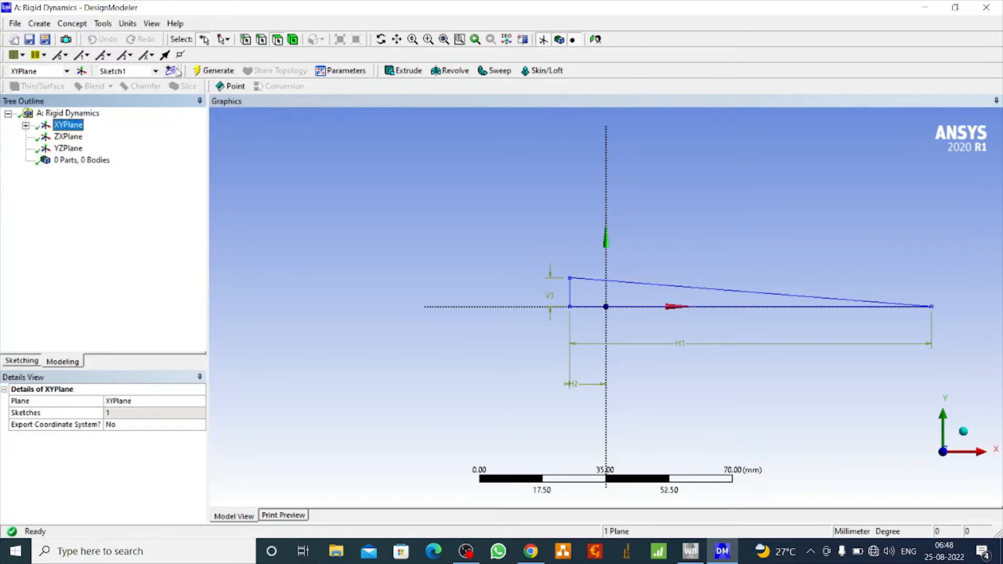
{"action": "left_click", "coordinate": [171, 71]}
{"action": "left_click", "coordinate": [83, 148]}
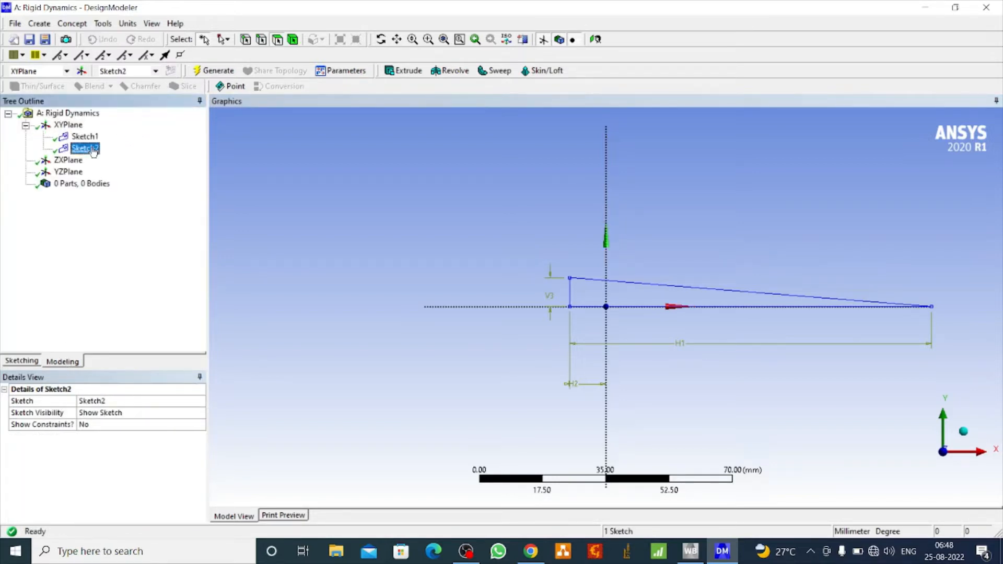
{"action": "left_click", "coordinate": [85, 136]}
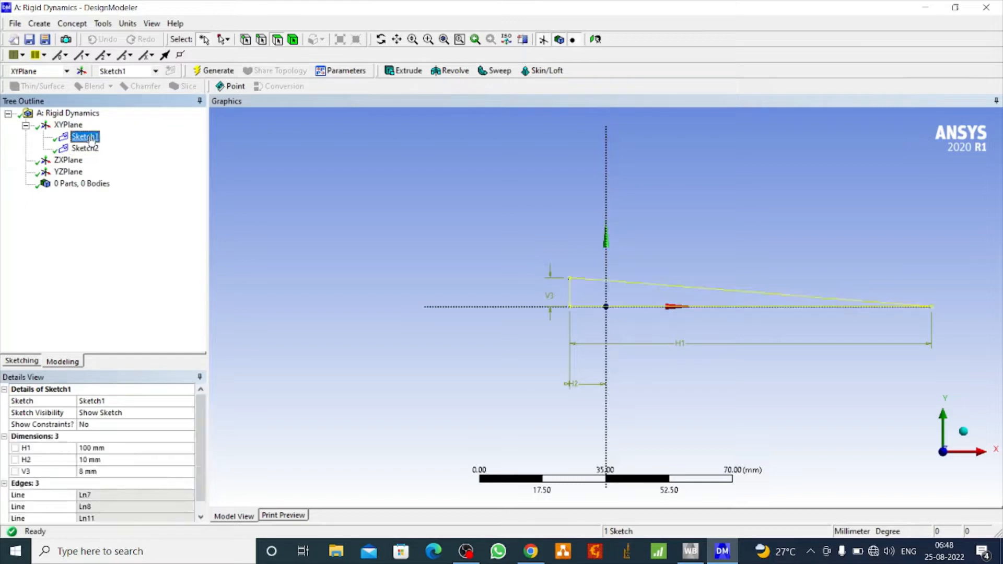
{"action": "left_click", "coordinate": [88, 148]}
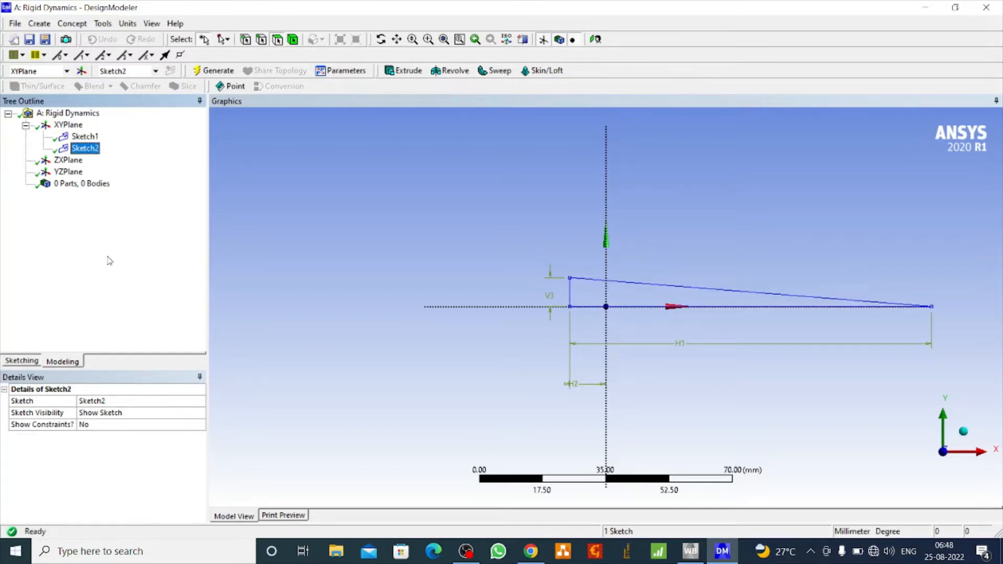
{"action": "left_click", "coordinate": [22, 361]}
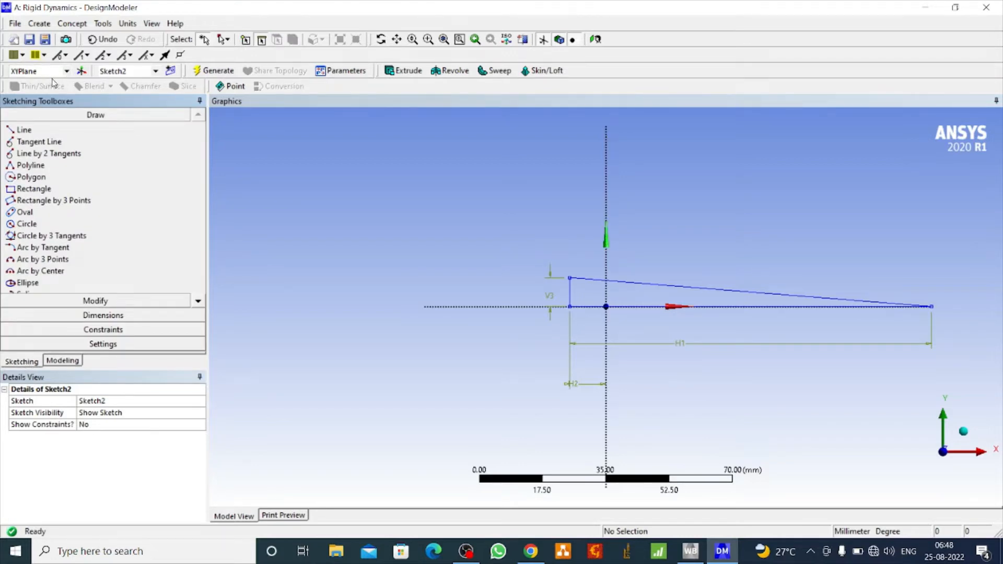
{"action": "left_click", "coordinate": [61, 362]}
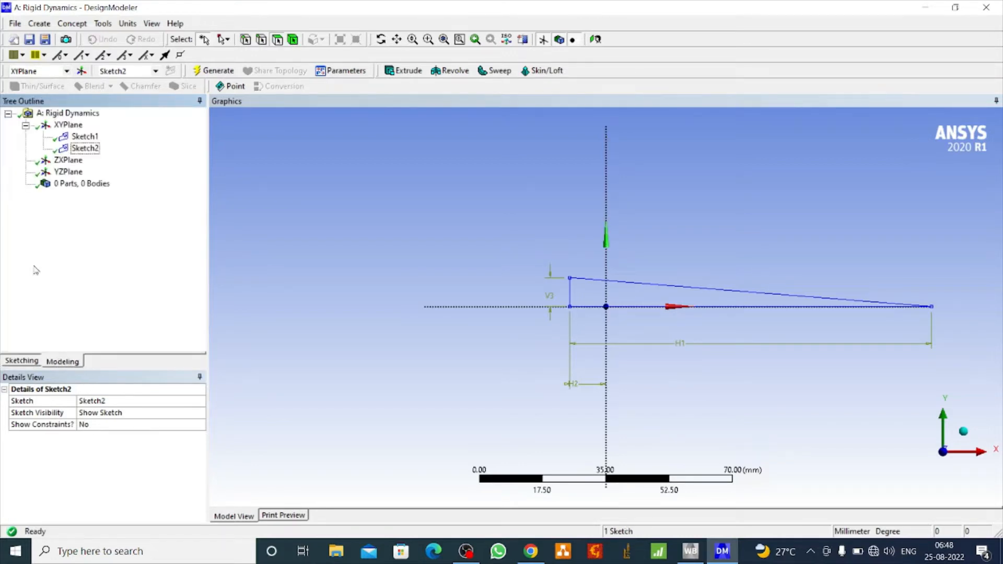
Step: Add a sphere primitive on the XY plane with a 2 mm radius and an origin Y coordinate of 9.3 mm
{"action": "left_click", "coordinate": [39, 24]}
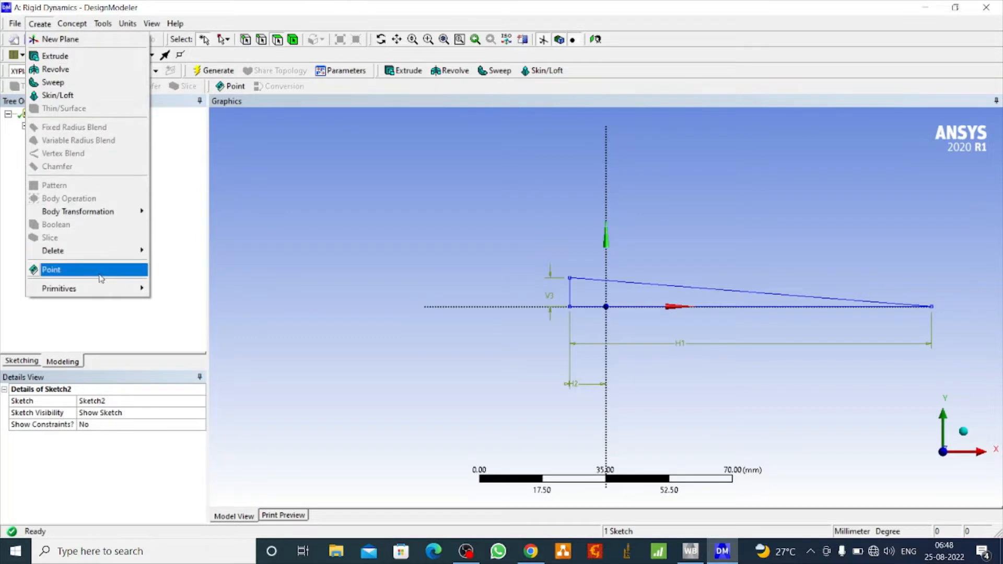
{"action": "left_click", "coordinate": [168, 291]}
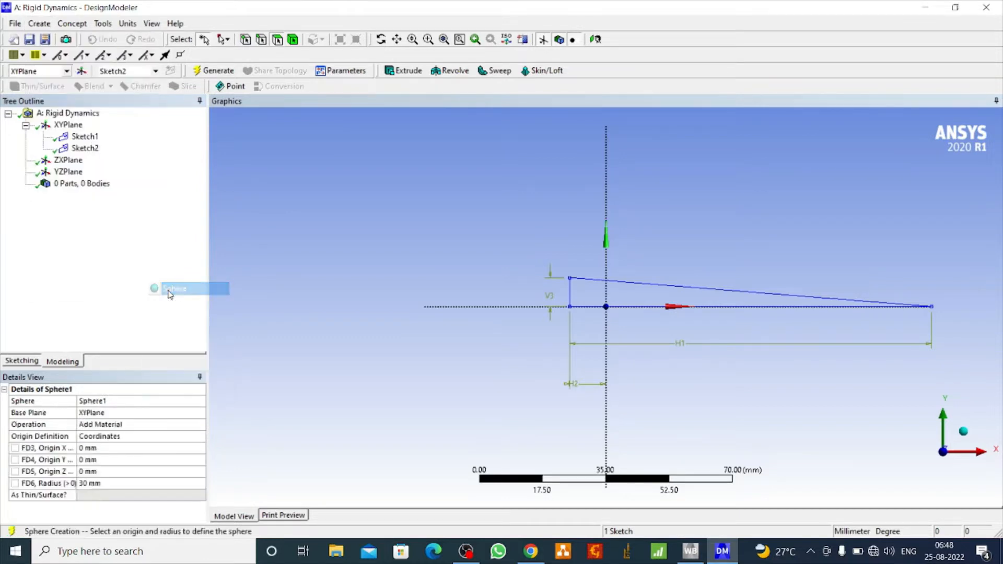
{"action": "left_click", "coordinate": [149, 484]}
{"action": "type", "text": "2"}
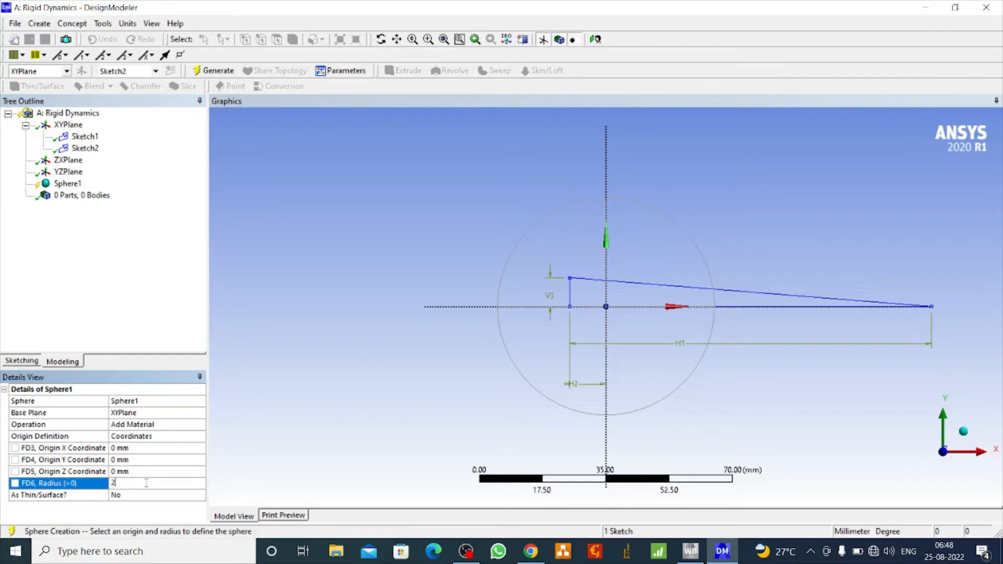
{"action": "left_click", "coordinate": [135, 460]}
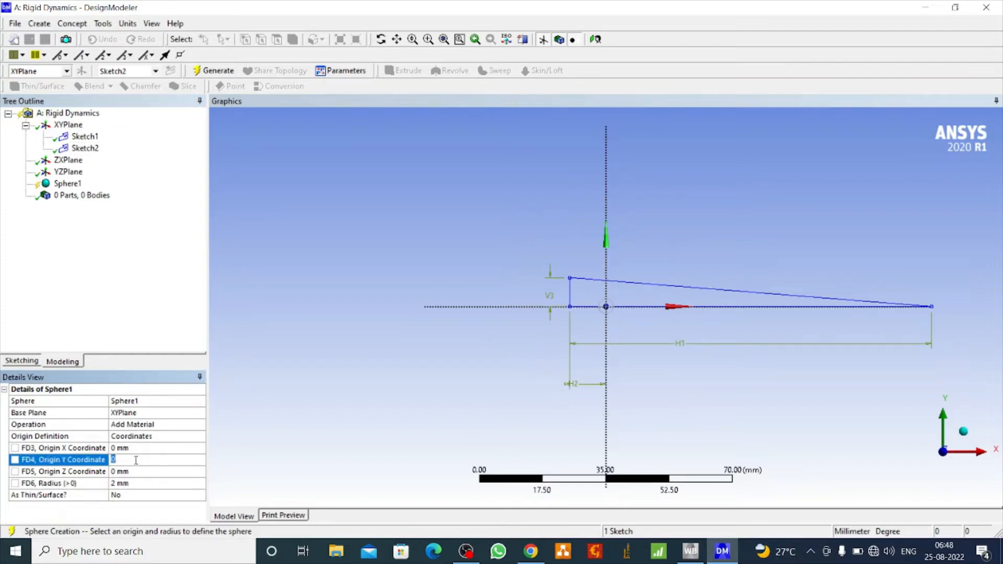
{"action": "type", "text": "9"}
{"action": "left_click", "coordinate": [314, 291]}
{"action": "left_click", "coordinate": [130, 460]}
Step: Set the sphere's operation to Add Frozen and generate the sphere body
{"action": "left_click", "coordinate": [174, 425]}
{"action": "left_click", "coordinate": [199, 424]}
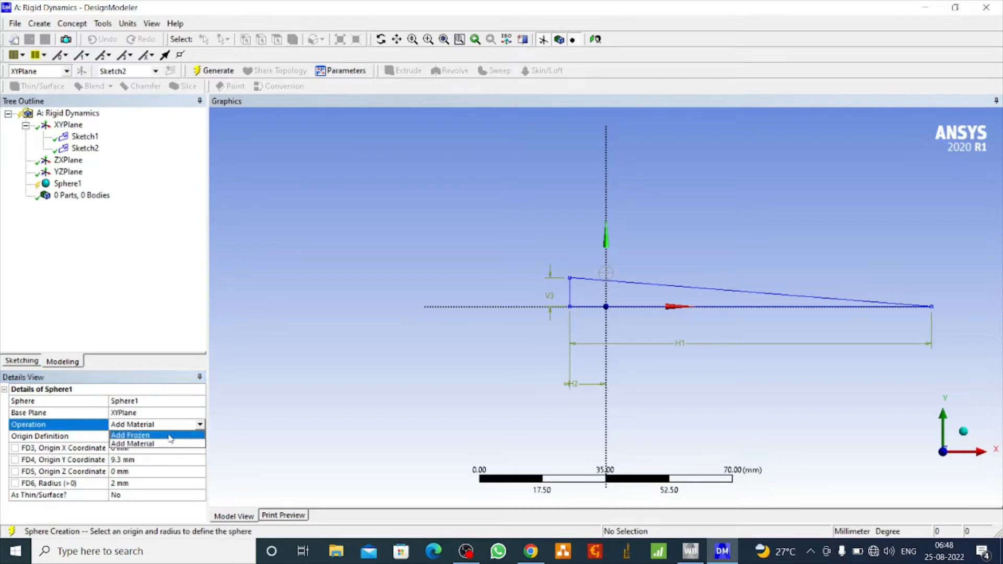
{"action": "left_click", "coordinate": [168, 436]}
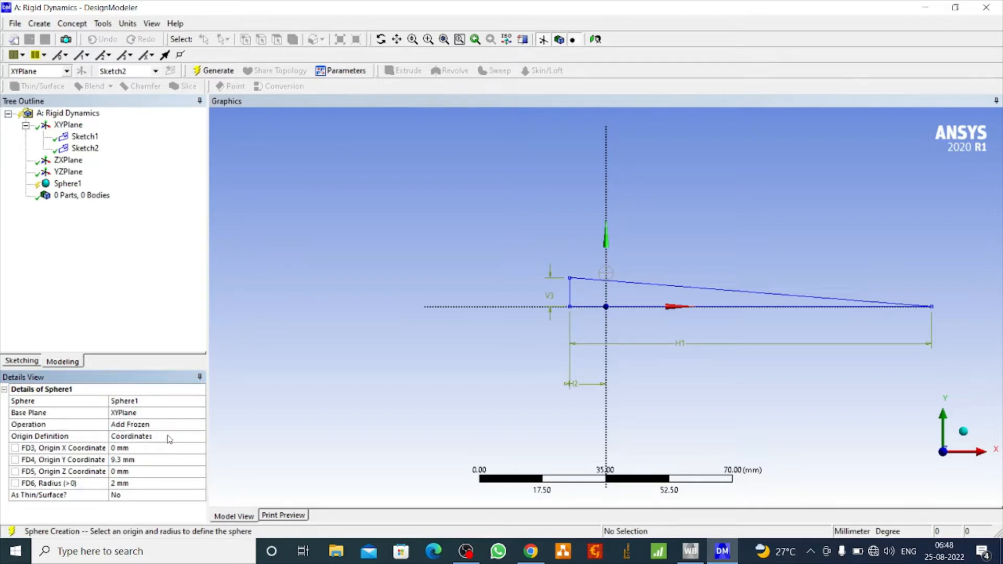
{"action": "left_click", "coordinate": [214, 71]}
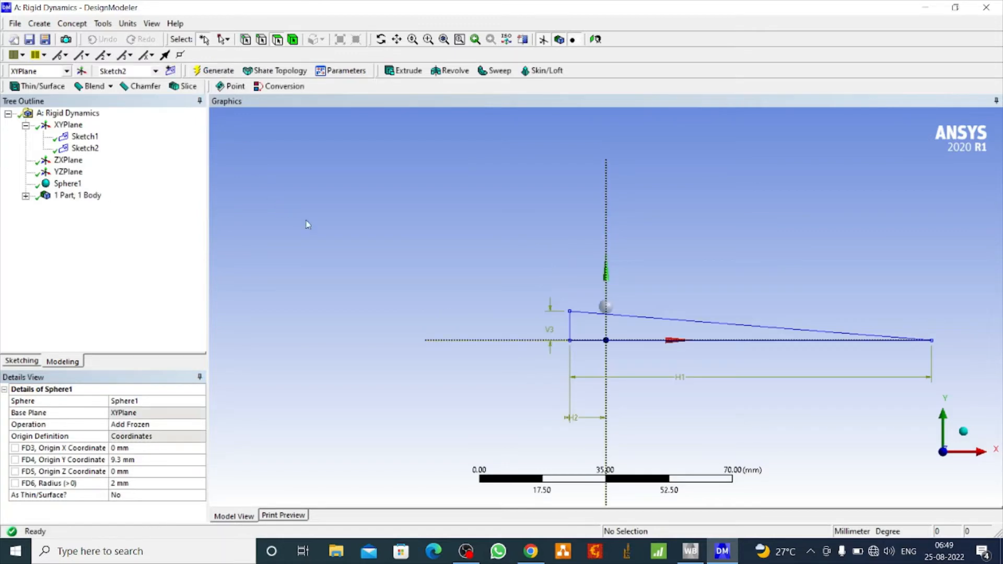
Step: Start an extrusion of the triangular ramp sketch with the Add Frozen operation
{"action": "left_click", "coordinate": [85, 137]}
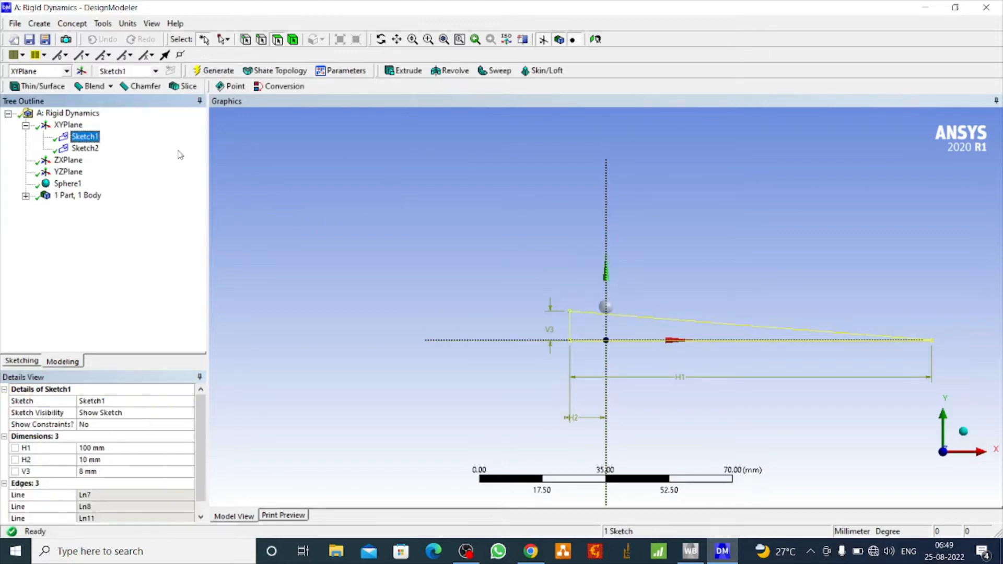
{"action": "left_click", "coordinate": [402, 74]}
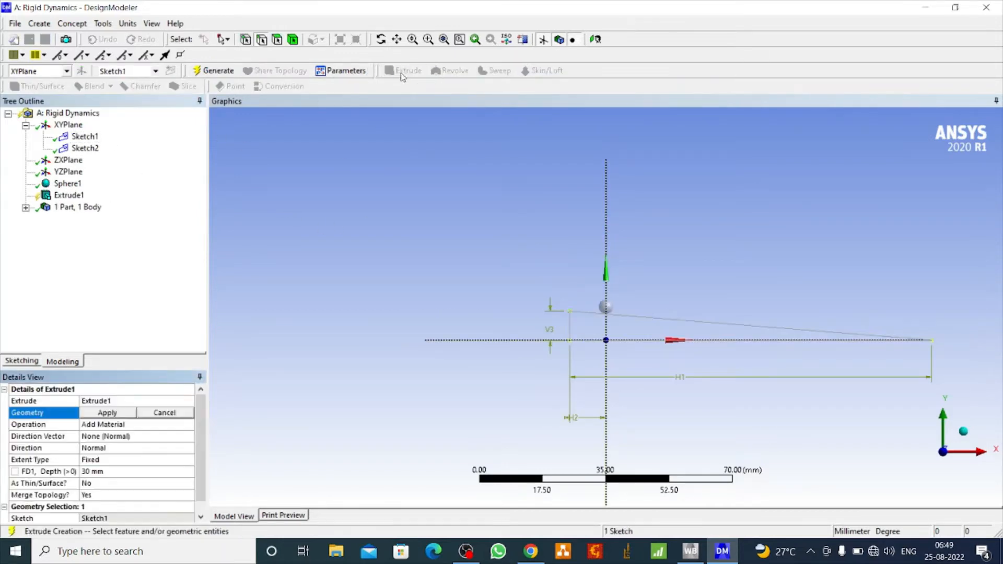
{"action": "left_click", "coordinate": [100, 416]}
{"action": "left_click", "coordinate": [150, 426]}
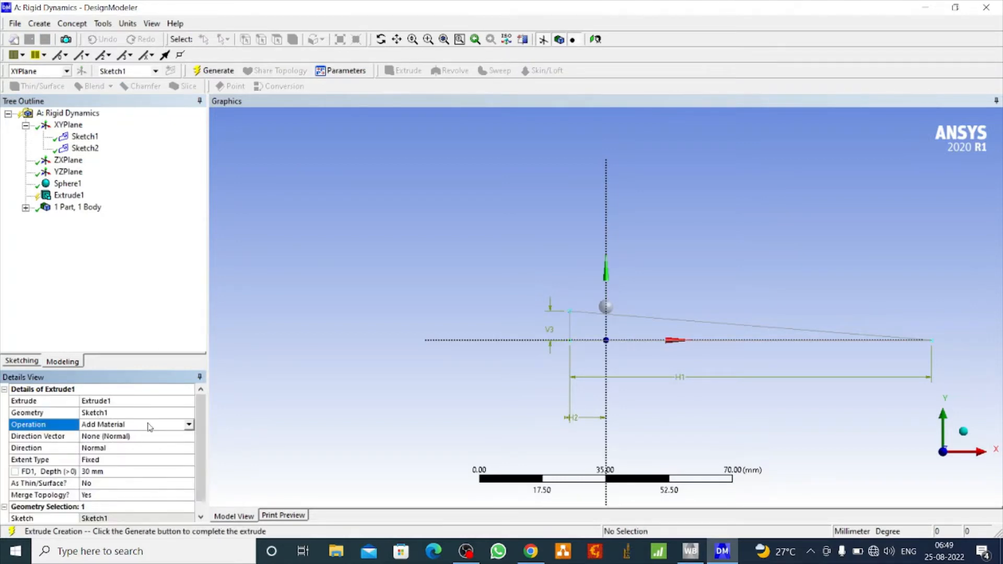
{"action": "left_click", "coordinate": [188, 426]}
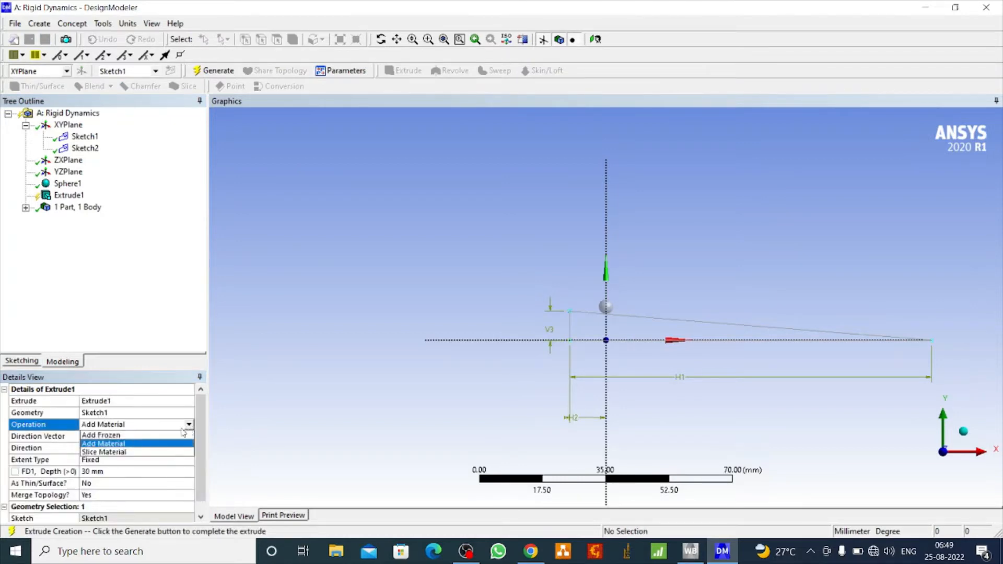
{"action": "left_click", "coordinate": [132, 437]}
Step: Set the ramp extrusion to Both - Symmetric with a depth of 10 mm and generate it
{"action": "left_click", "coordinate": [125, 449]}
{"action": "left_click", "coordinate": [189, 448]}
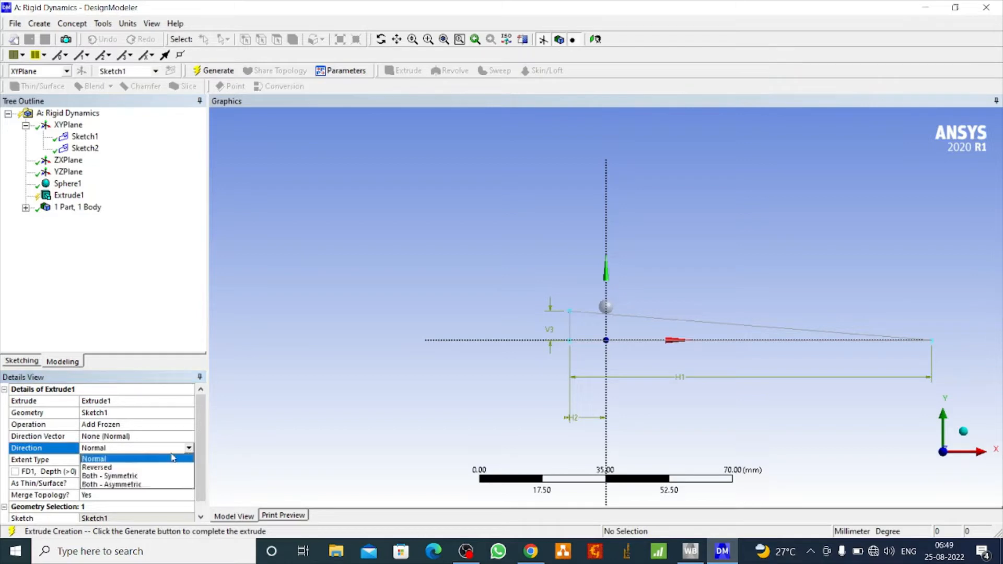
{"action": "left_click", "coordinate": [108, 476]}
{"action": "left_click", "coordinate": [104, 473]}
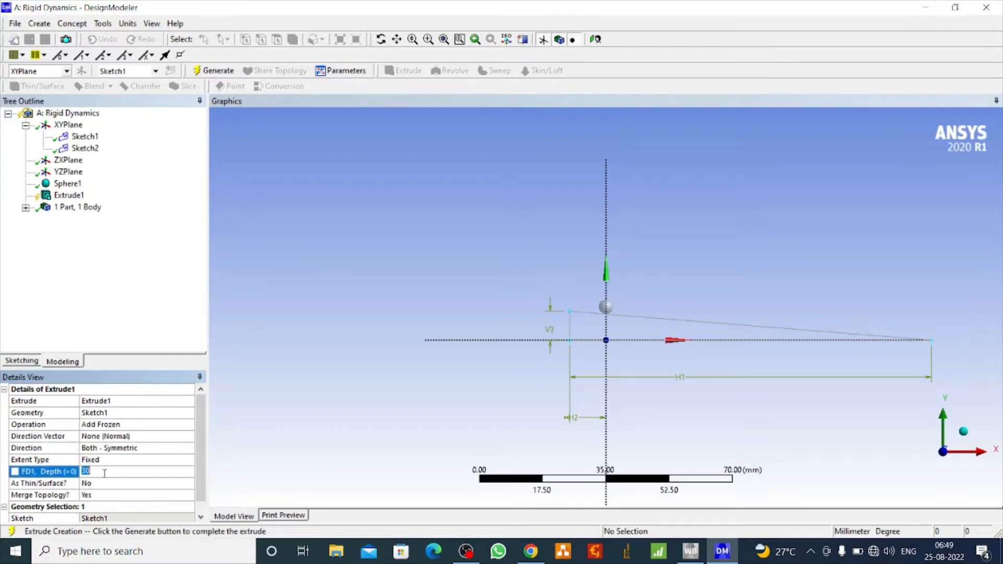
{"action": "type", "text": "10"}
{"action": "left_click", "coordinate": [213, 71]}
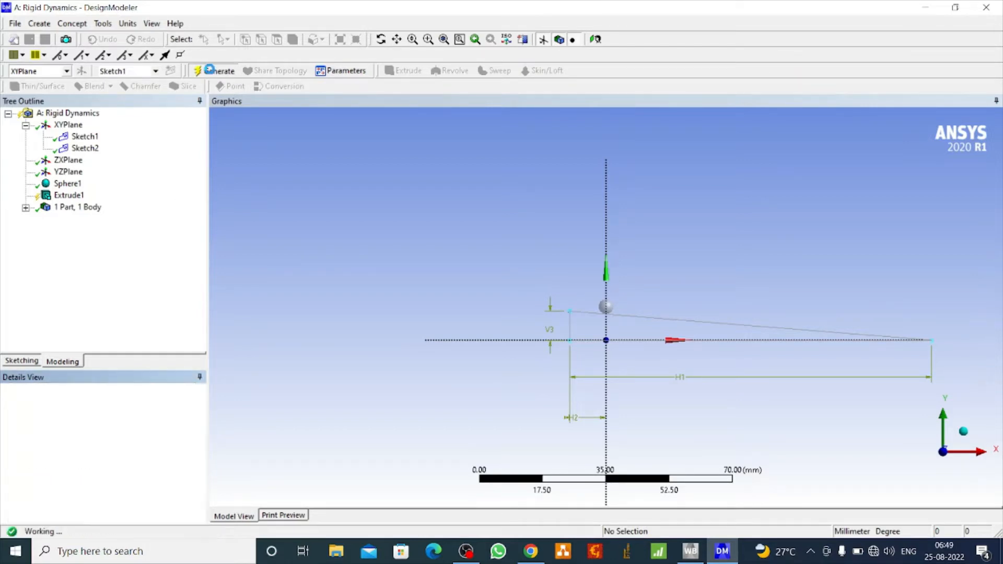
Step: Rename the sphere's solid body as Ball
{"action": "left_click", "coordinate": [25, 207]}
{"action": "left_click", "coordinate": [80, 219]}
{"action": "right_click", "coordinate": [80, 222]}
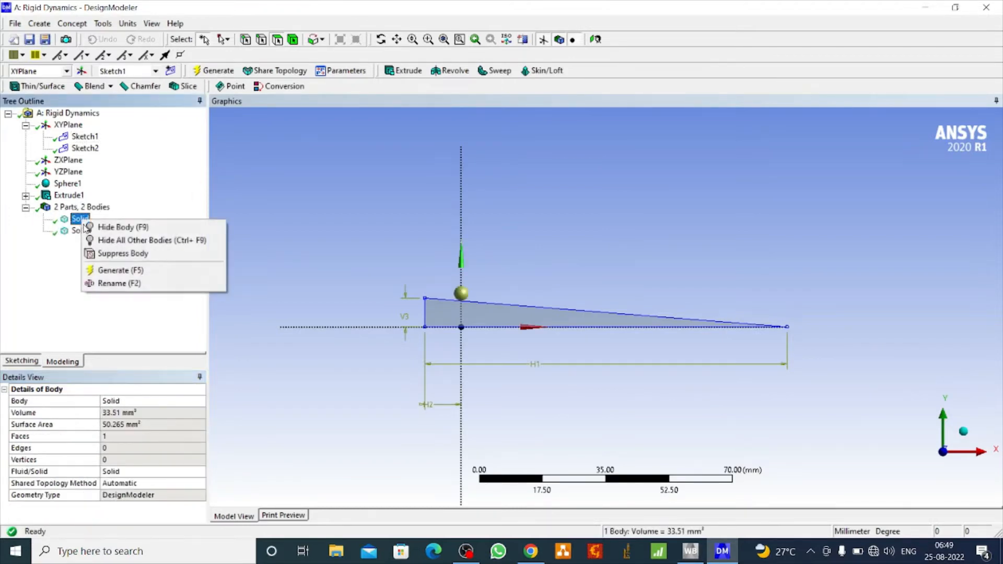
{"action": "left_click", "coordinate": [115, 285]}
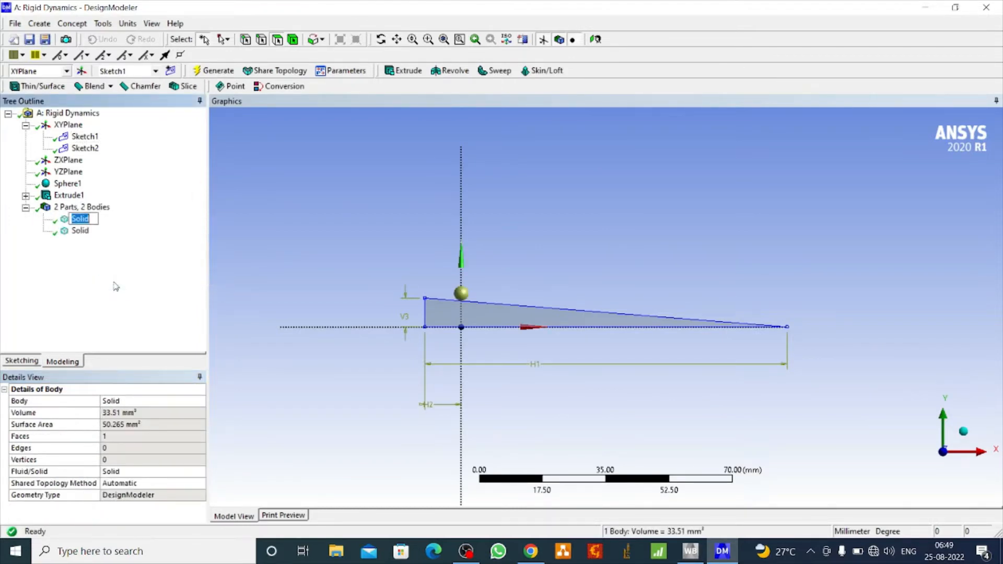
{"action": "type", "text": "Ball"}
Step: Rename the ramp's solid body as Surface
{"action": "left_click", "coordinate": [80, 231]}
{"action": "right_click", "coordinate": [81, 232]}
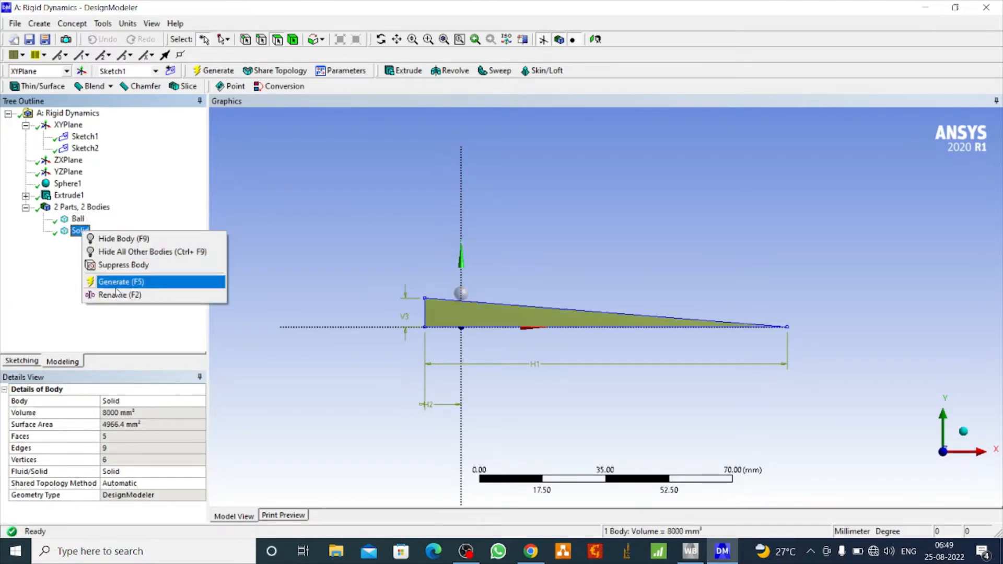
{"action": "left_click", "coordinate": [116, 294]}
{"action": "type", "text": "S"}
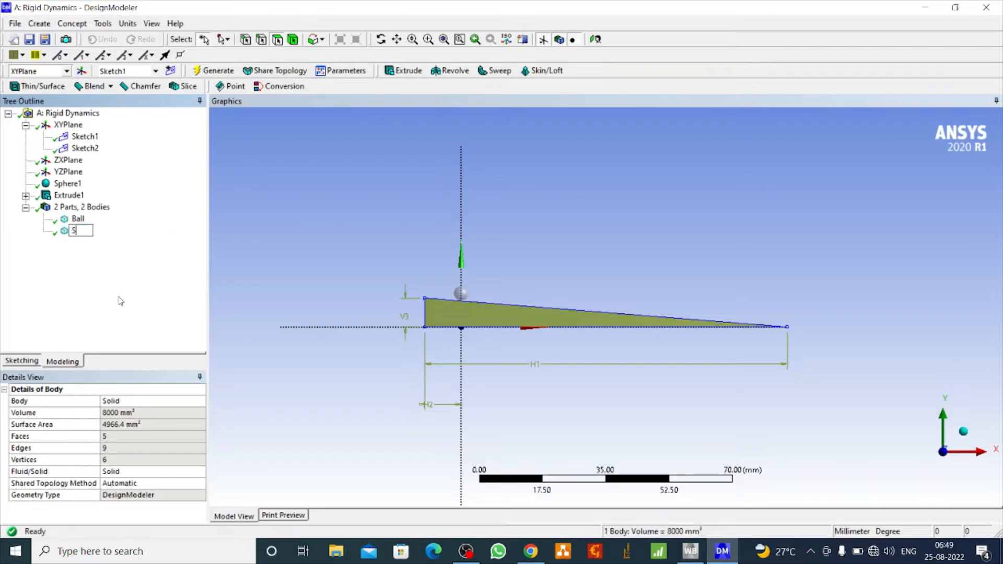
{"action": "type", "text": "urface"}
{"action": "left_click", "coordinate": [402, 225]}
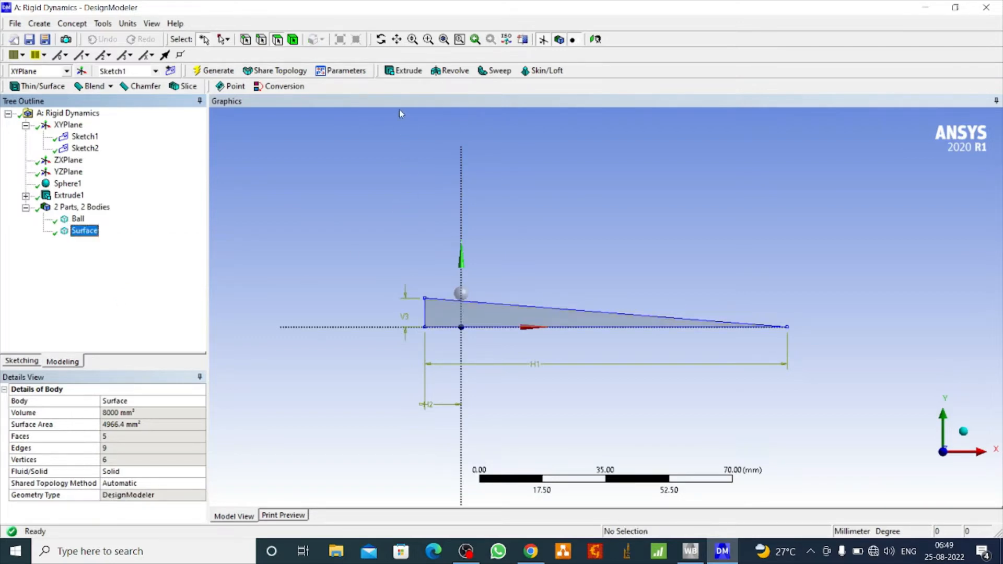
Step: Hide the plane display and inspect the Ball and Surface bodies from an angled view
{"action": "left_click", "coordinate": [381, 39]}
{"action": "left_click_drag", "start_coordinate": [412, 225], "coordinate": [408, 246]}
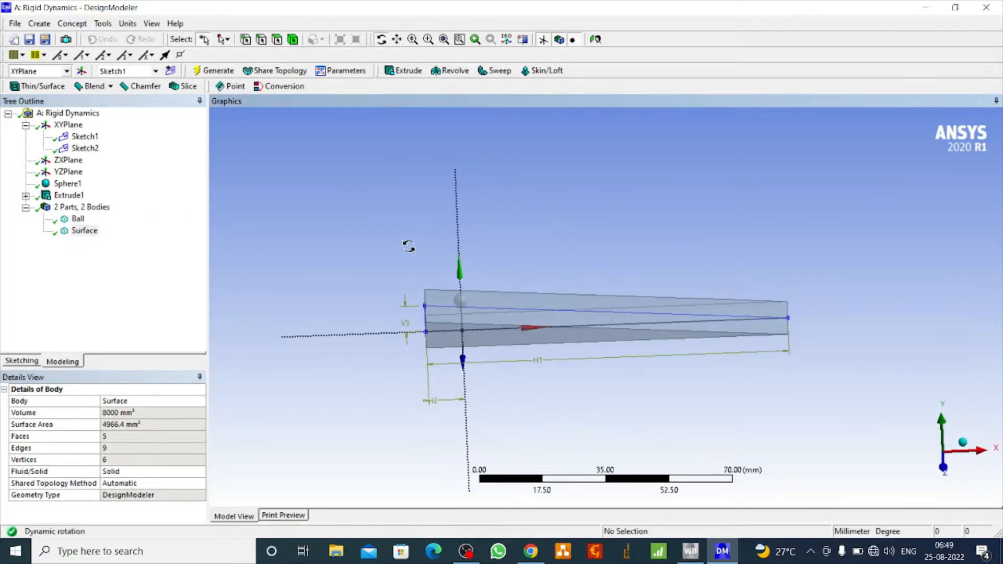
{"action": "left_click", "coordinate": [543, 42]}
{"action": "mouse_move", "coordinate": [419, 196]}
{"action": "left_mouse_down"}
{"action": "mouse_move", "coordinate": [487, 184]}
{"action": "mouse_move", "coordinate": [428, 186]}
{"action": "mouse_move", "coordinate": [425, 173]}
{"action": "mouse_move", "coordinate": [411, 184]}
{"action": "left_mouse_up"}
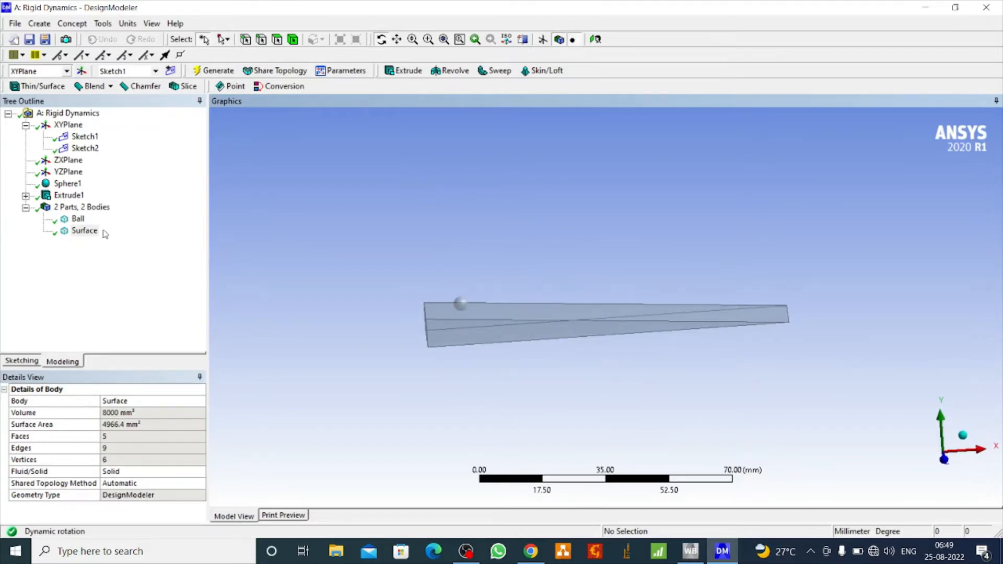
{"action": "left_click", "coordinate": [78, 219]}
{"action": "left_click", "coordinate": [89, 233]}
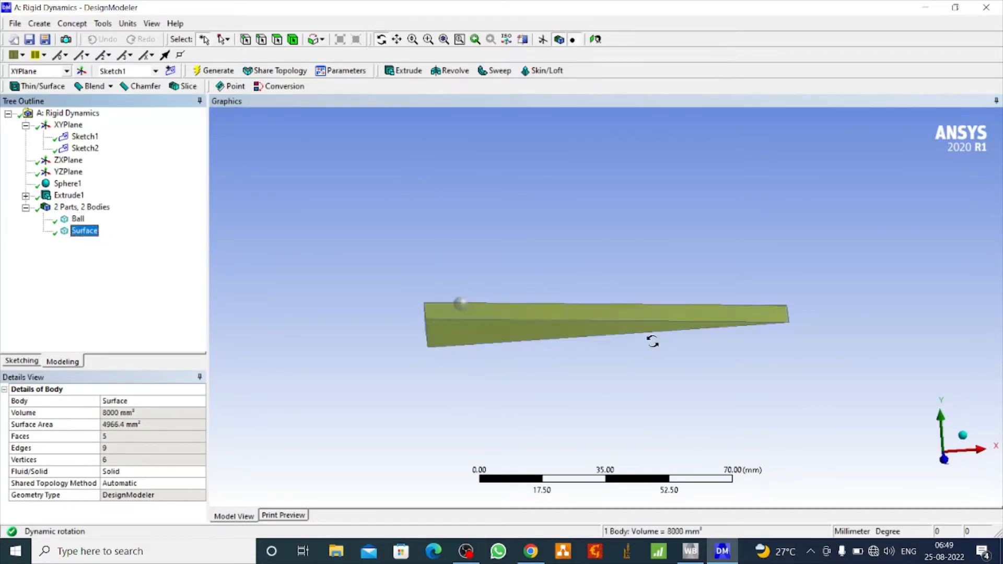
{"action": "left_click_drag", "start_coordinate": [682, 304], "coordinate": [666, 318]}
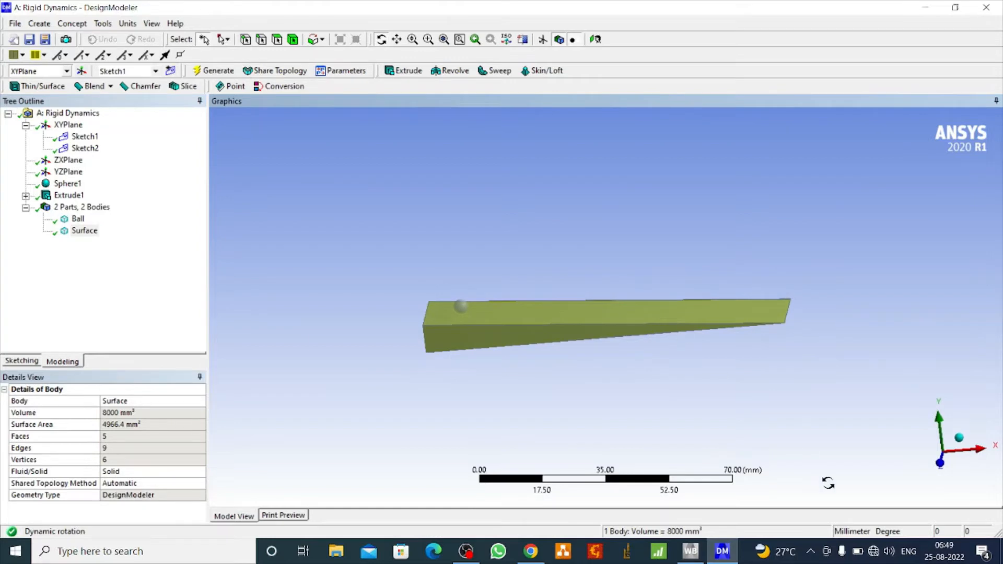
Step: Switch to Workbench and open the Rigid Dynamics system's Model for editing in Mechanical
{"action": "left_click", "coordinate": [690, 551]}
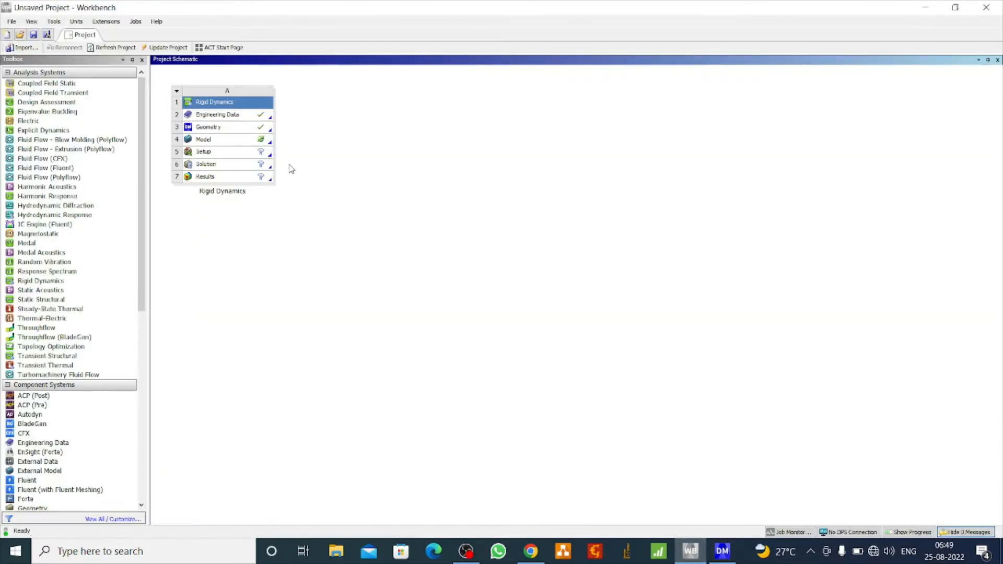
{"action": "right_click", "coordinate": [252, 142]}
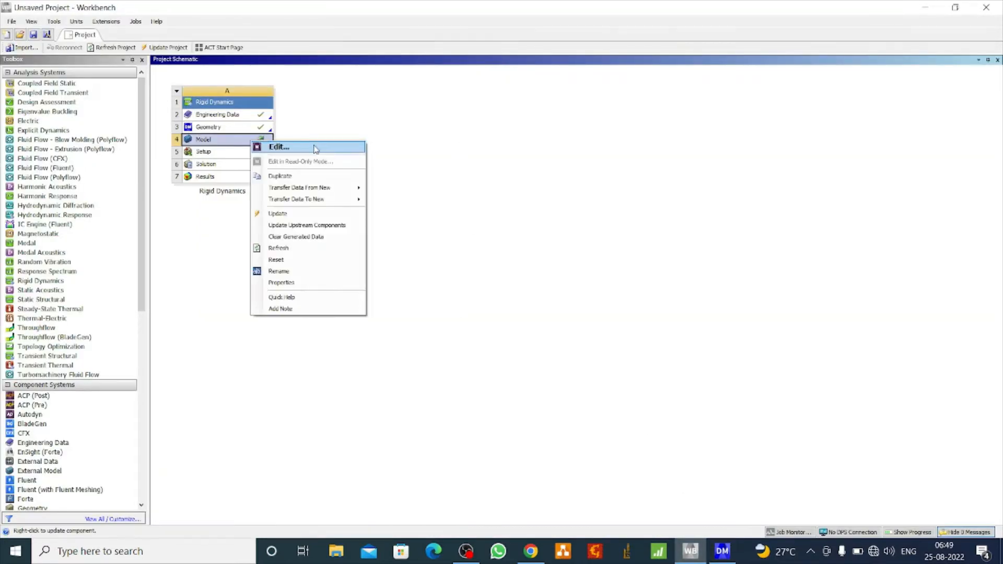
{"action": "left_click", "coordinate": [315, 148]}
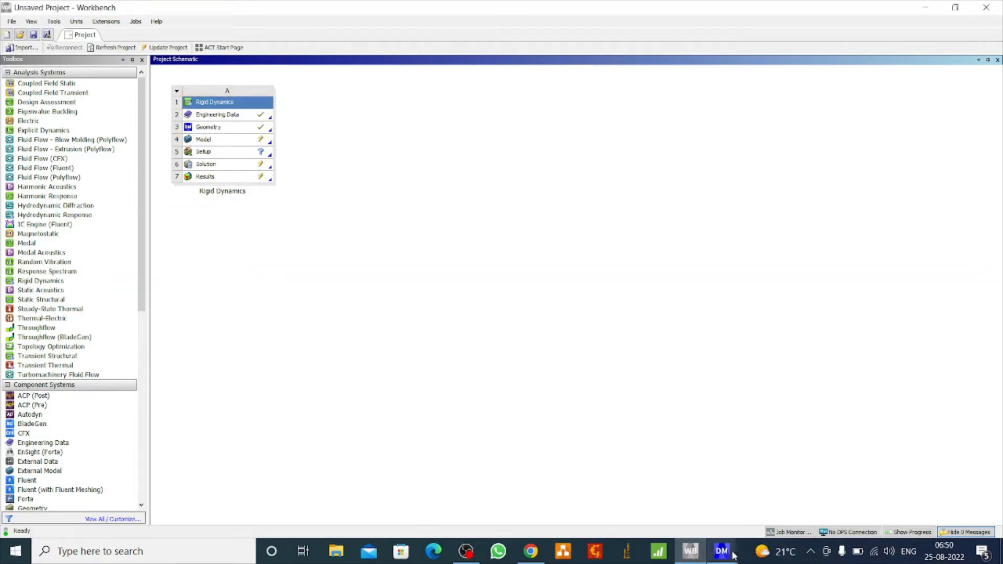
{"action": "mouse_move", "coordinate": [728, 555]}
{"action": "left_click", "coordinate": [793, 516]}
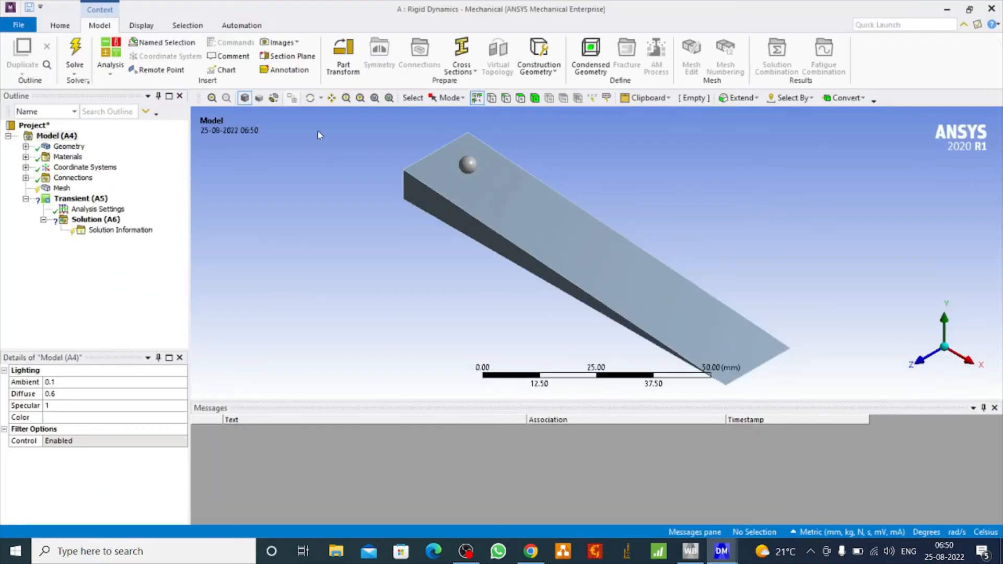
Step: Assign the Rubber, natural material to the Ball body and list the model's materials in the outline
{"action": "left_click", "coordinate": [310, 98]}
{"action": "left_click_drag", "start_coordinate": [418, 209], "coordinate": [498, 259]}
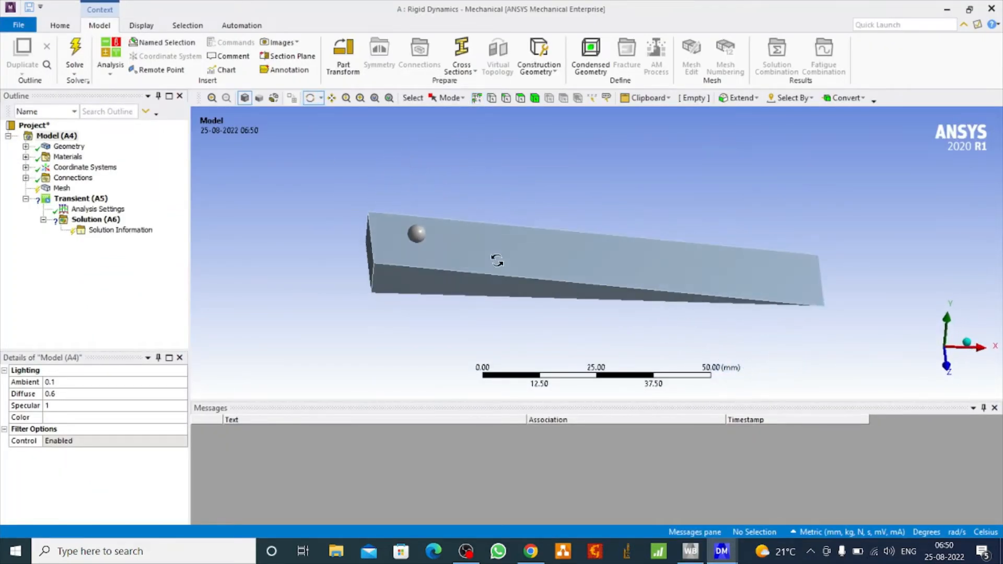
{"action": "left_click", "coordinate": [26, 147]}
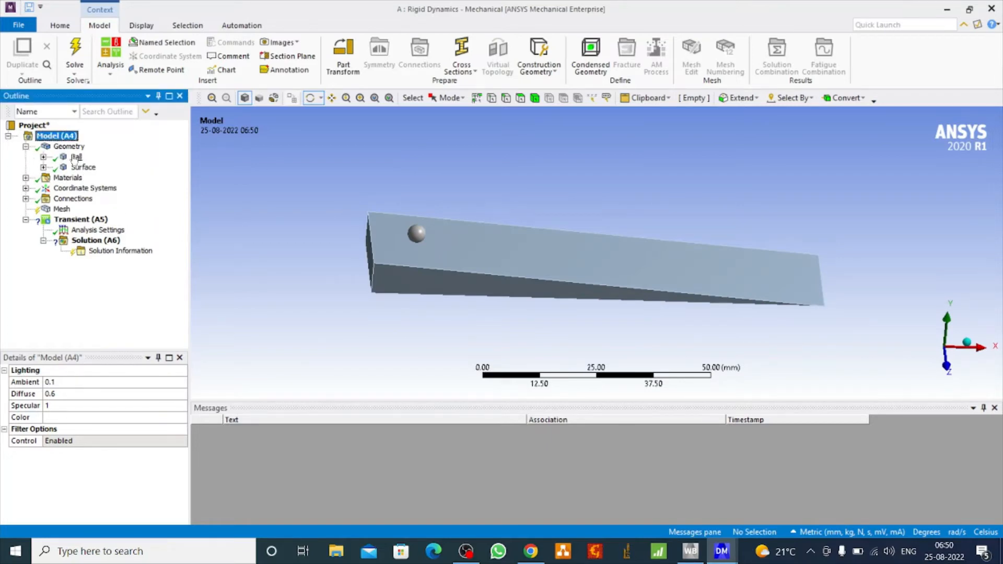
{"action": "left_click", "coordinate": [76, 157]}
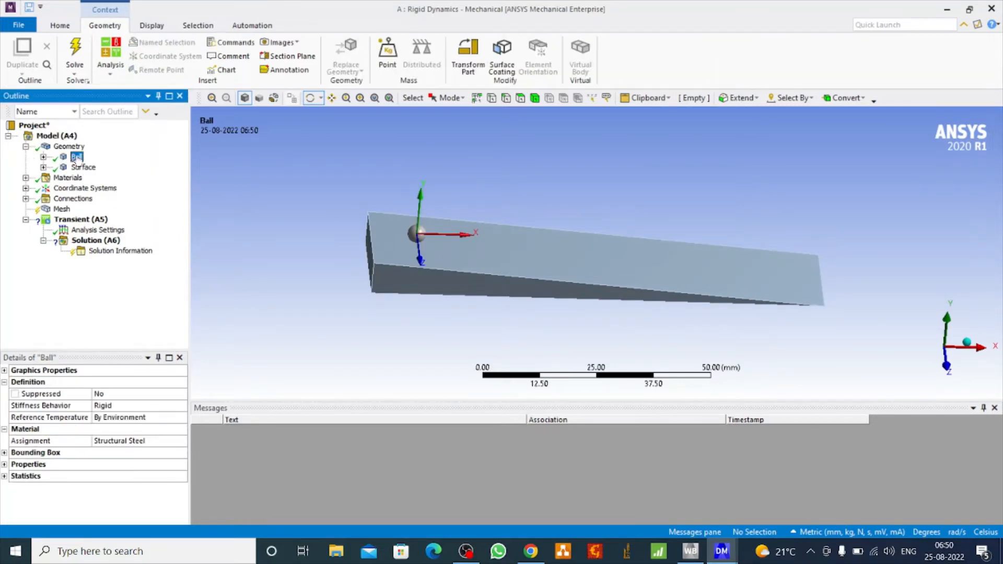
{"action": "left_click", "coordinate": [83, 168]}
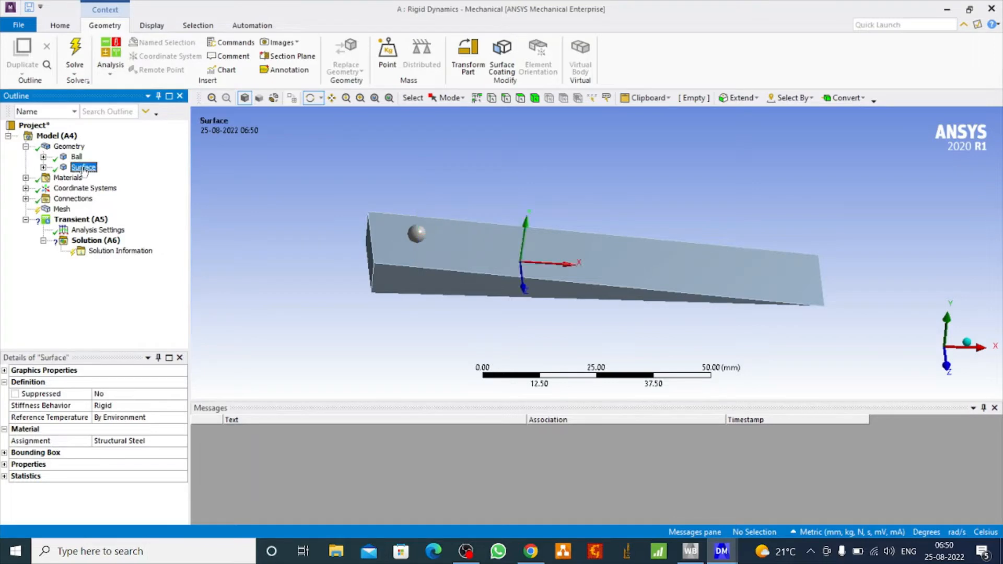
{"action": "left_click", "coordinate": [77, 157]}
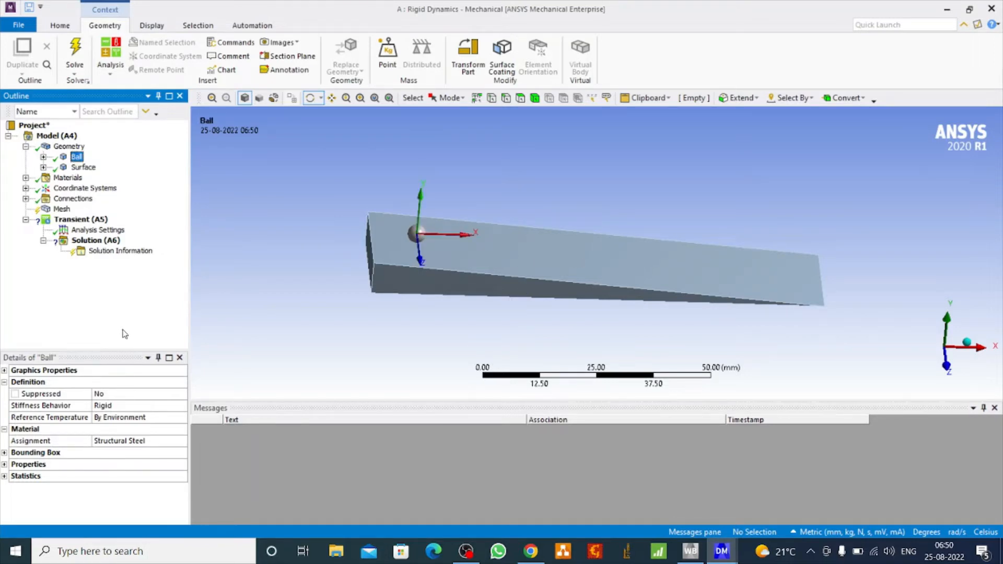
{"action": "left_click", "coordinate": [181, 440]}
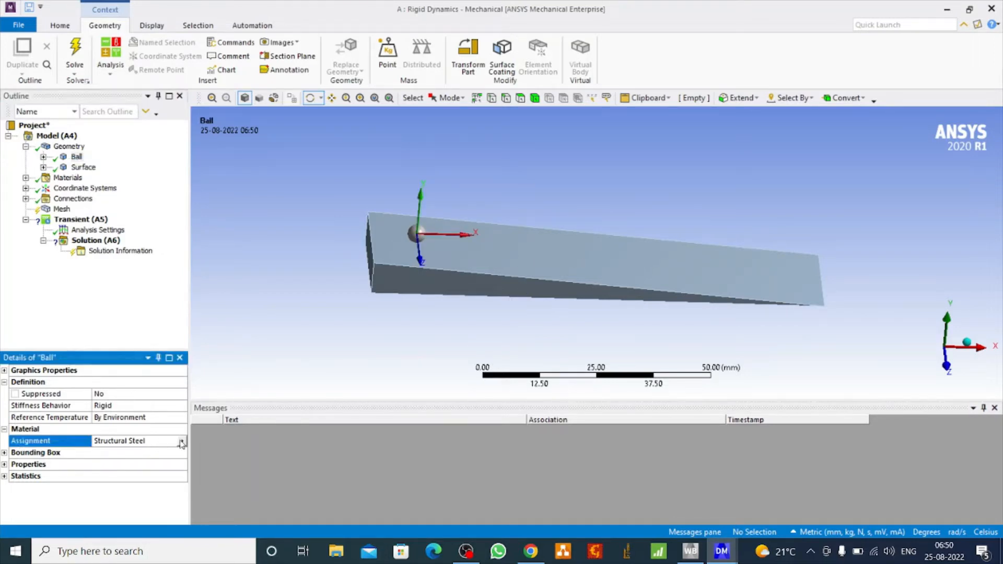
{"action": "left_click", "coordinate": [181, 443]}
{"action": "left_click", "coordinate": [242, 321]}
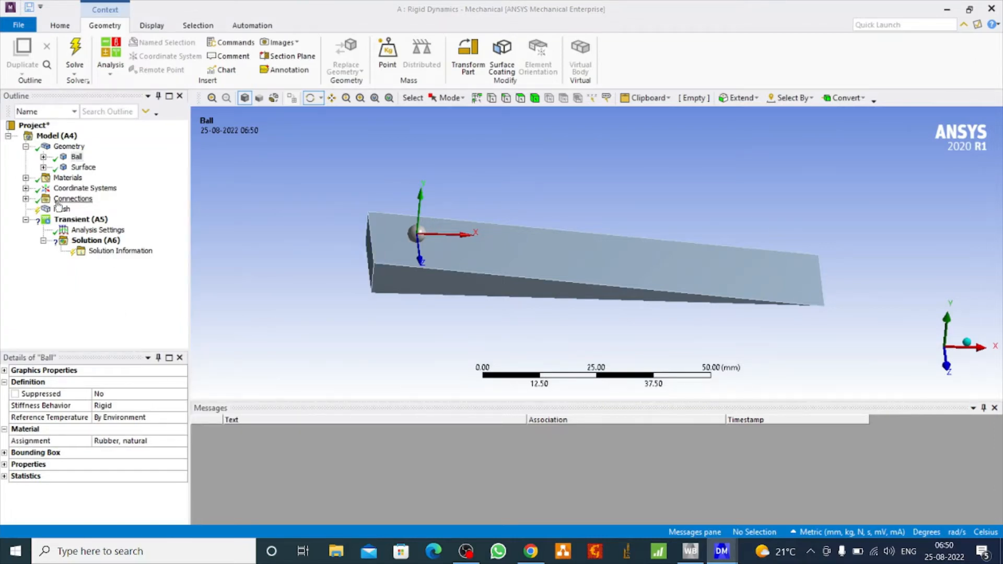
{"action": "left_click", "coordinate": [26, 147]}
{"action": "left_click", "coordinate": [25, 157]}
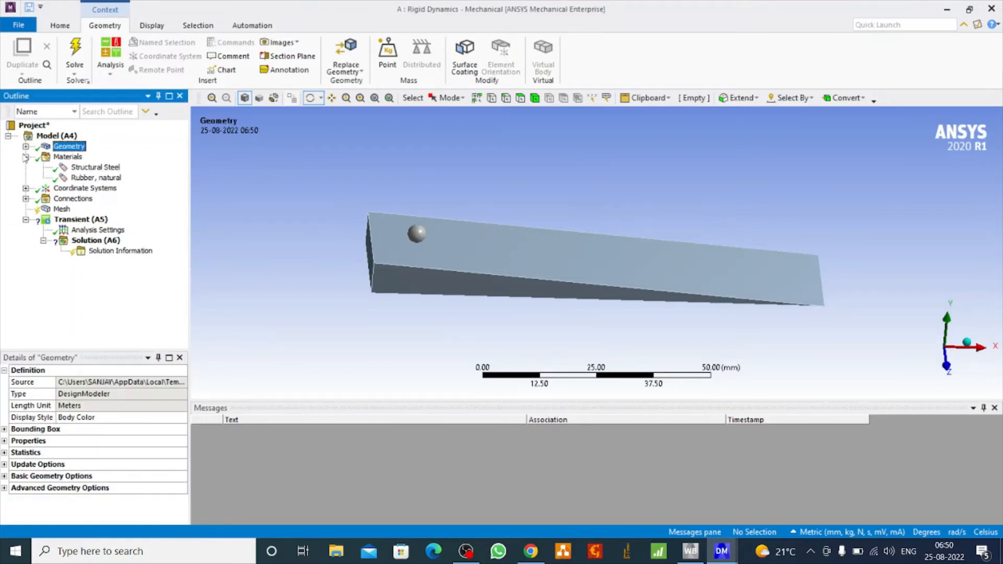
Step: Set the Ball-to-Surface contact region's type to Forced Frictional Sliding with a friction coefficient of 0.1
{"action": "left_click", "coordinate": [25, 157]}
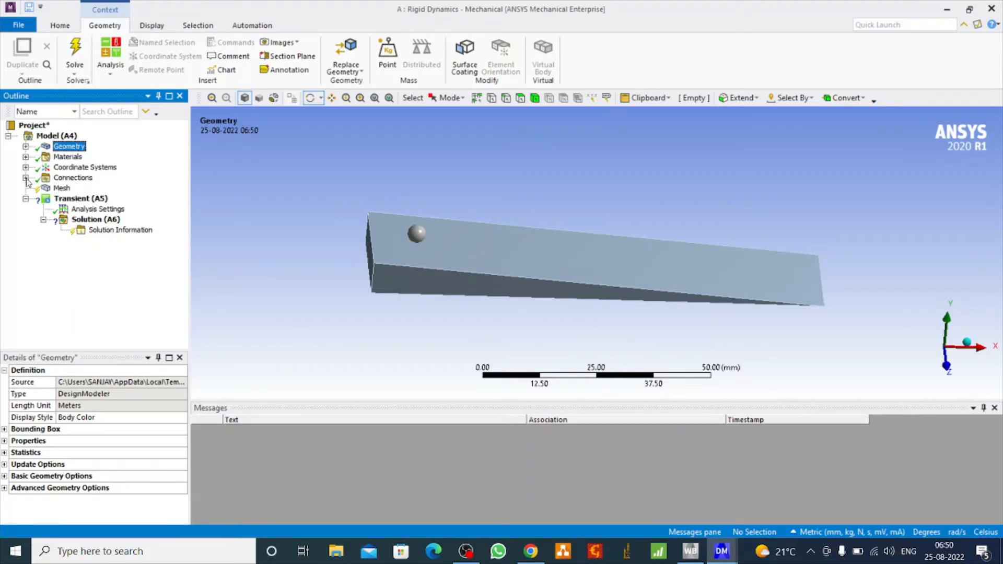
{"action": "left_click", "coordinate": [26, 178]}
{"action": "left_click", "coordinate": [43, 188]}
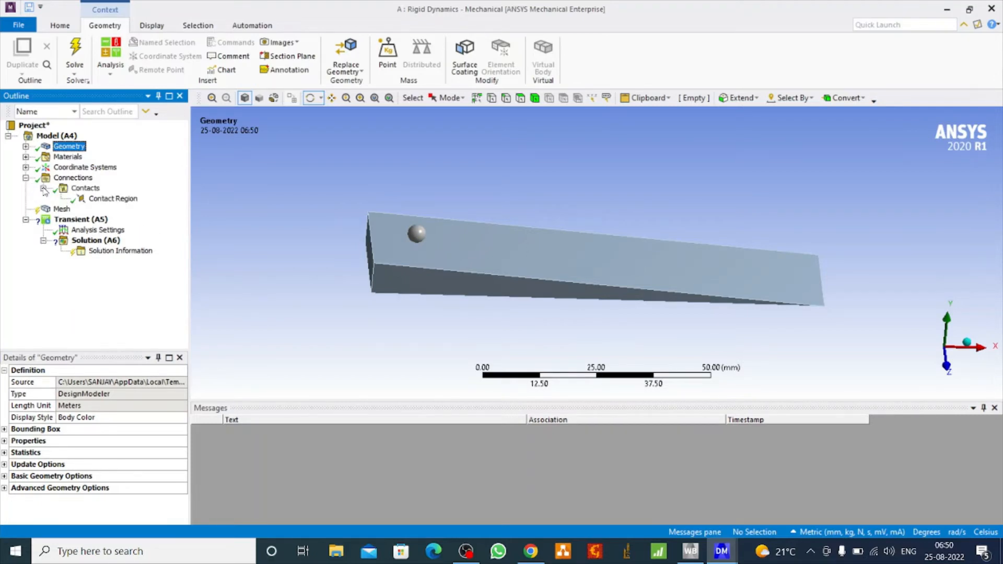
{"action": "left_click", "coordinate": [114, 200]}
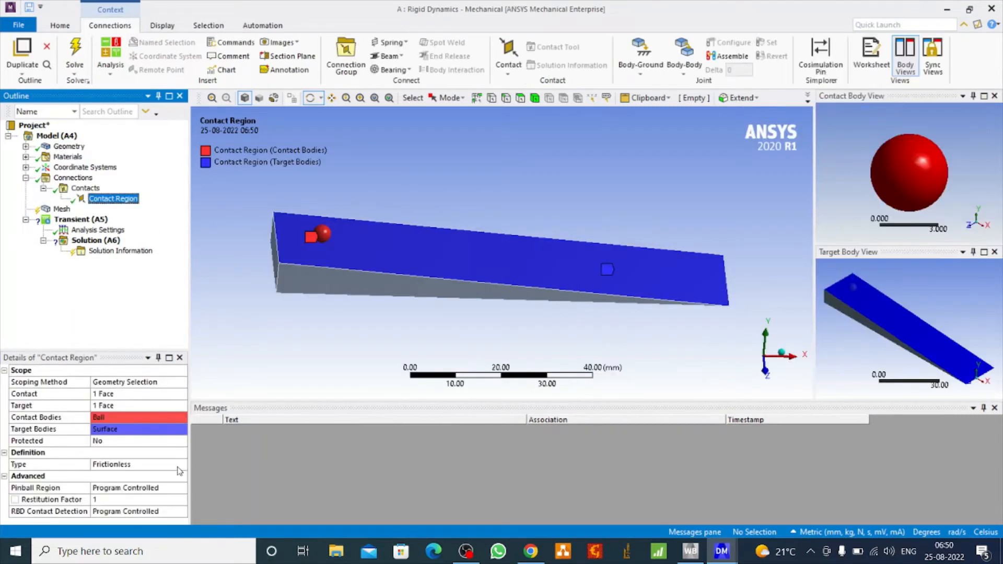
{"action": "left_click", "coordinate": [177, 465]}
{"action": "left_click", "coordinate": [181, 464]}
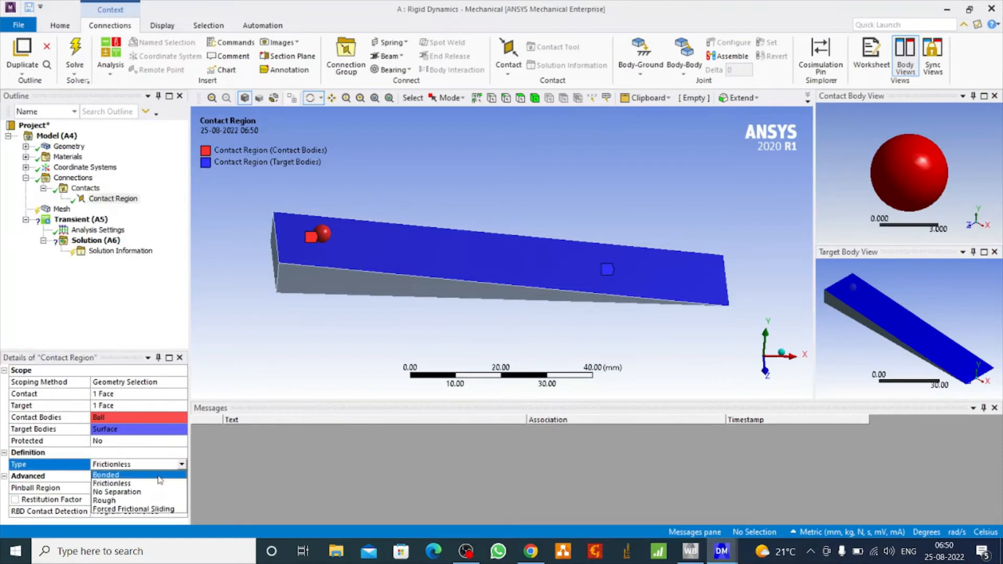
{"action": "left_click", "coordinate": [135, 509]}
{"action": "left_click", "coordinate": [126, 476]}
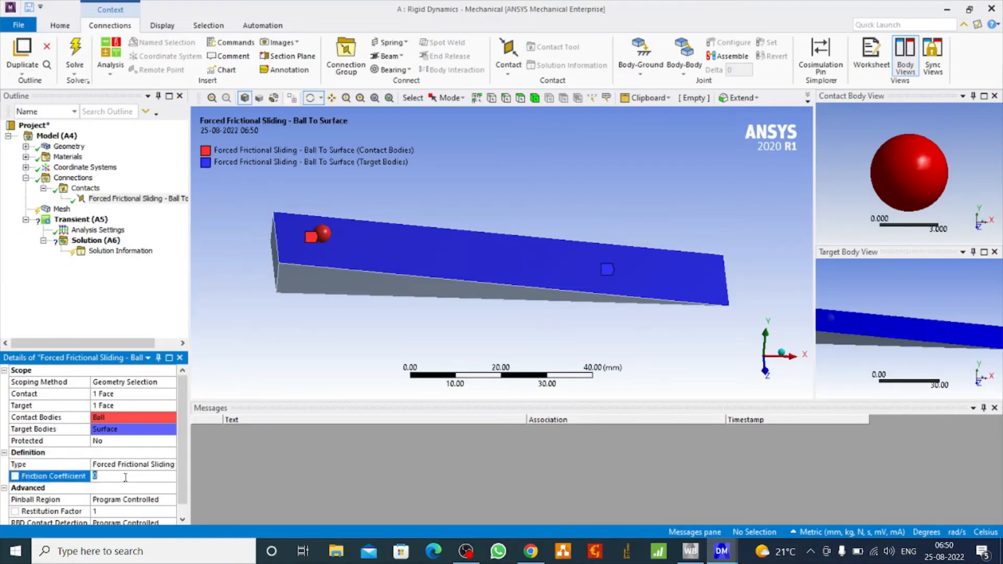
{"action": "key", "text": "Return"}
Step: Add a mesh sizing on the ramp's sloped upper face with an element size of 2 mm
{"action": "left_click_drag", "start_coordinate": [275, 309], "coordinate": [287, 291]}
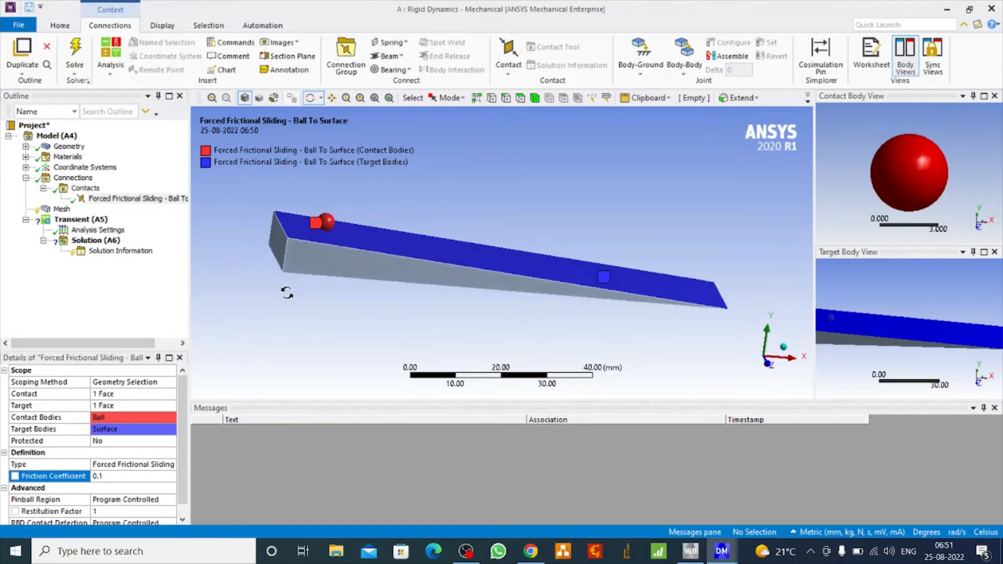
{"action": "right_click", "coordinate": [62, 209]}
{"action": "mouse_move", "coordinate": [95, 216]}
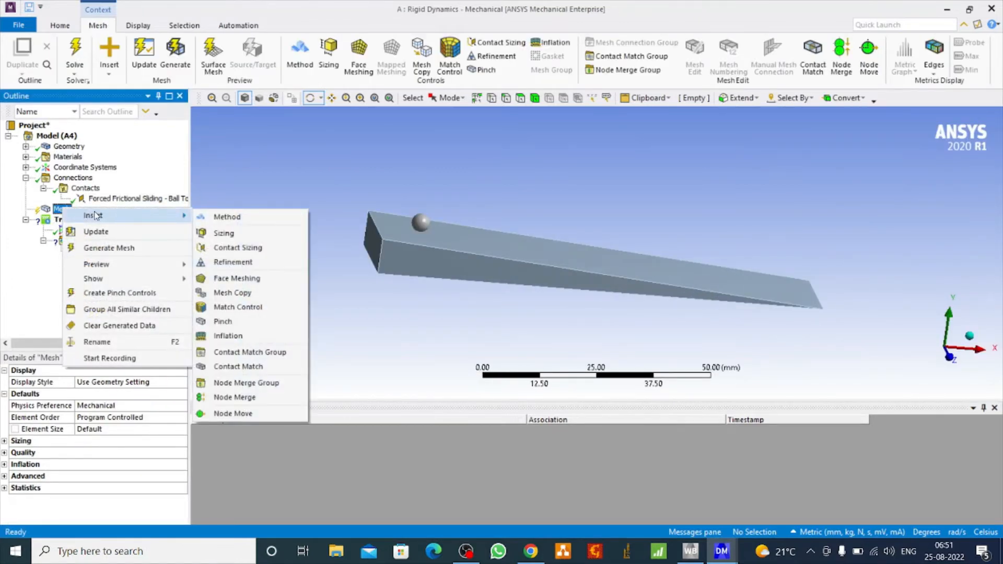
{"action": "left_click", "coordinate": [230, 234]}
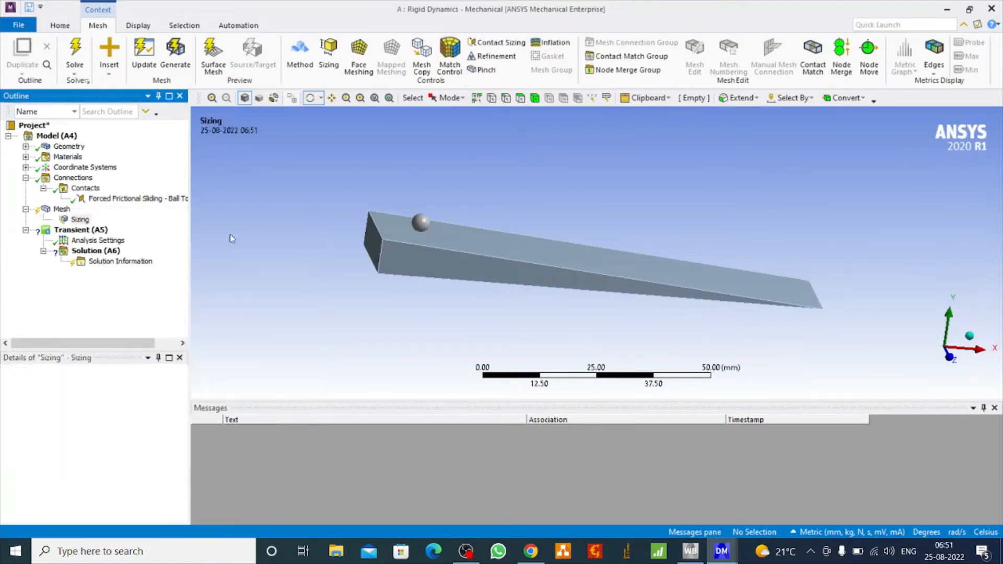
{"action": "left_click", "coordinate": [521, 97]}
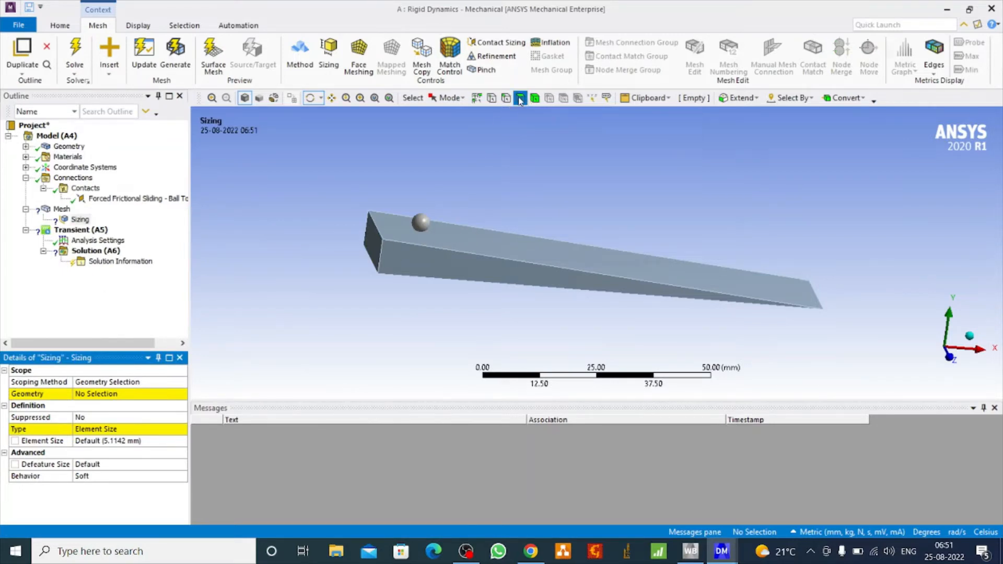
{"action": "left_click", "coordinate": [503, 246]}
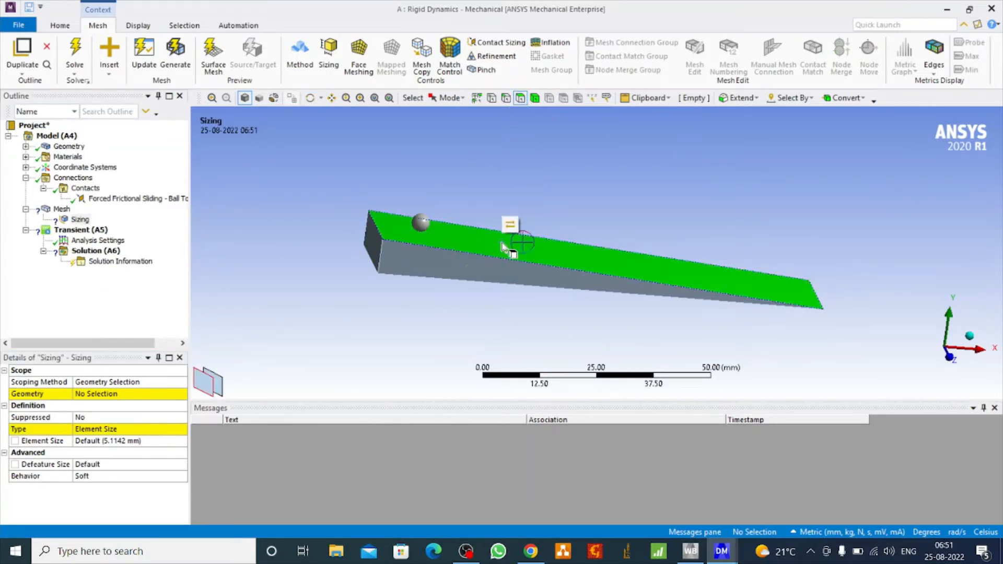
{"action": "left_click", "coordinate": [89, 395]}
{"action": "left_click", "coordinate": [90, 394]}
{"action": "left_click", "coordinate": [102, 441]}
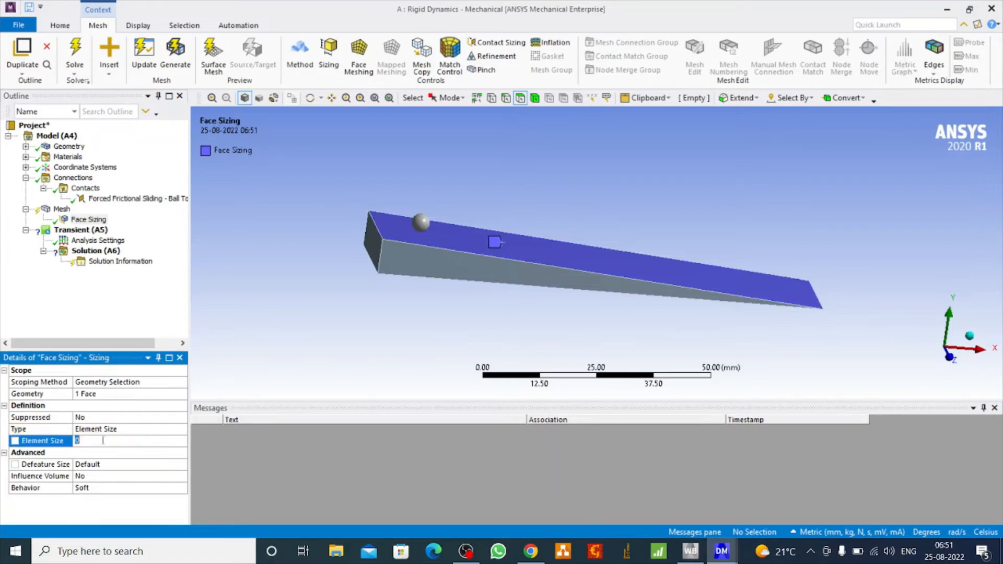
{"action": "key", "text": "Return"}
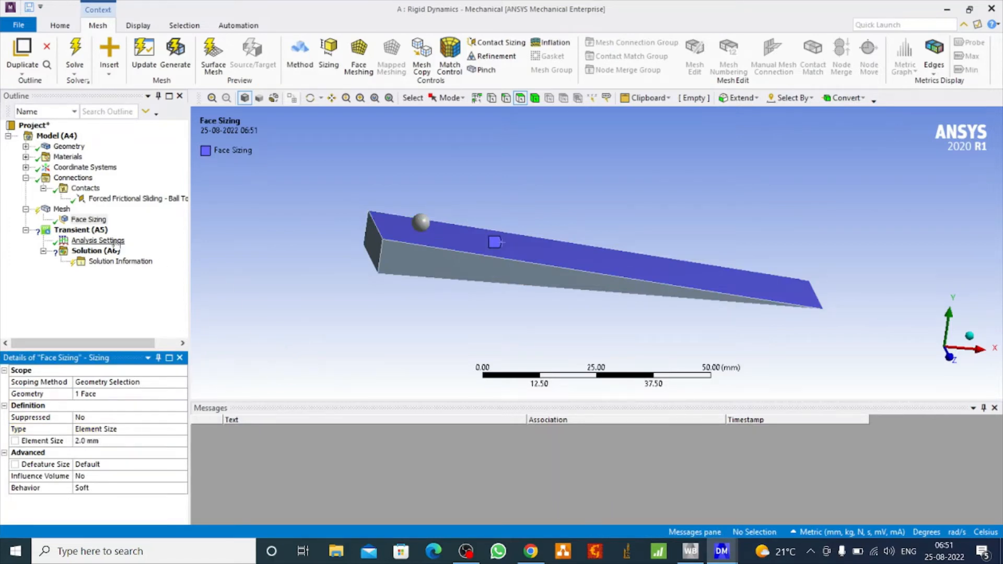
Step: Add a mesh sizing on the ball's face with an element size of 2 mm and generate the mesh
{"action": "right_click", "coordinate": [59, 210]}
{"action": "mouse_move", "coordinate": [91, 209]}
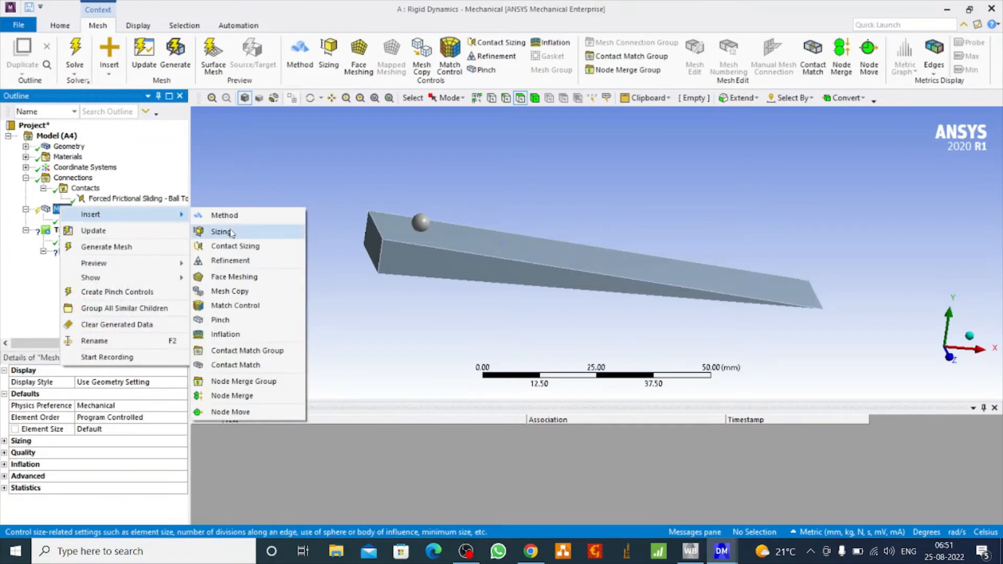
{"action": "left_click", "coordinate": [224, 231]}
{"action": "left_click", "coordinate": [420, 223]}
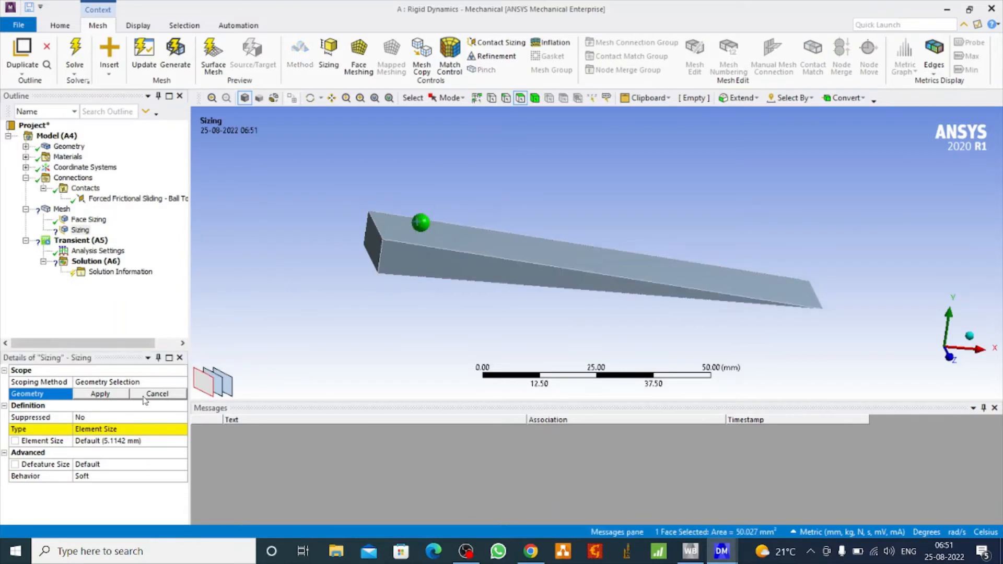
{"action": "left_click", "coordinate": [93, 396]}
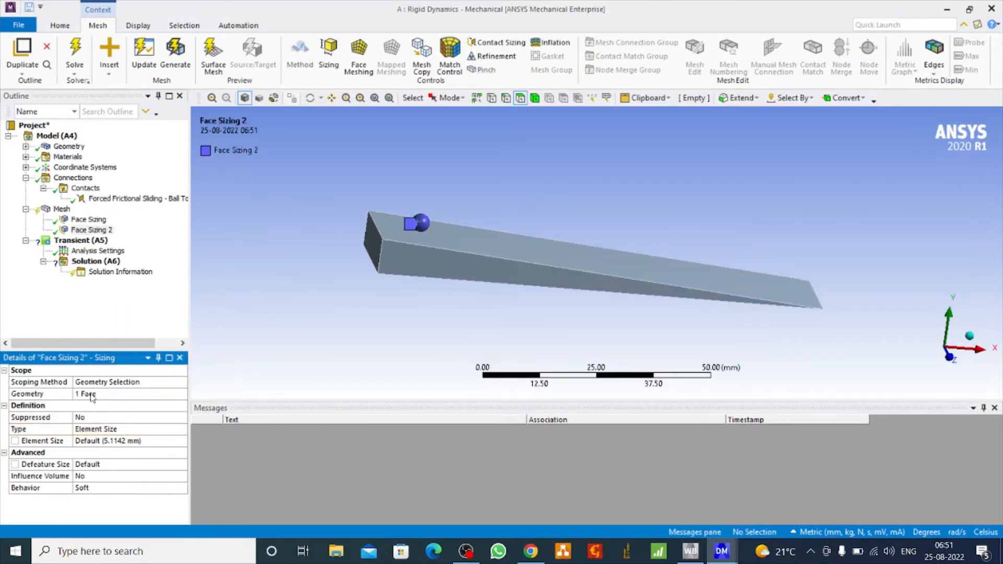
{"action": "left_click", "coordinate": [110, 442]}
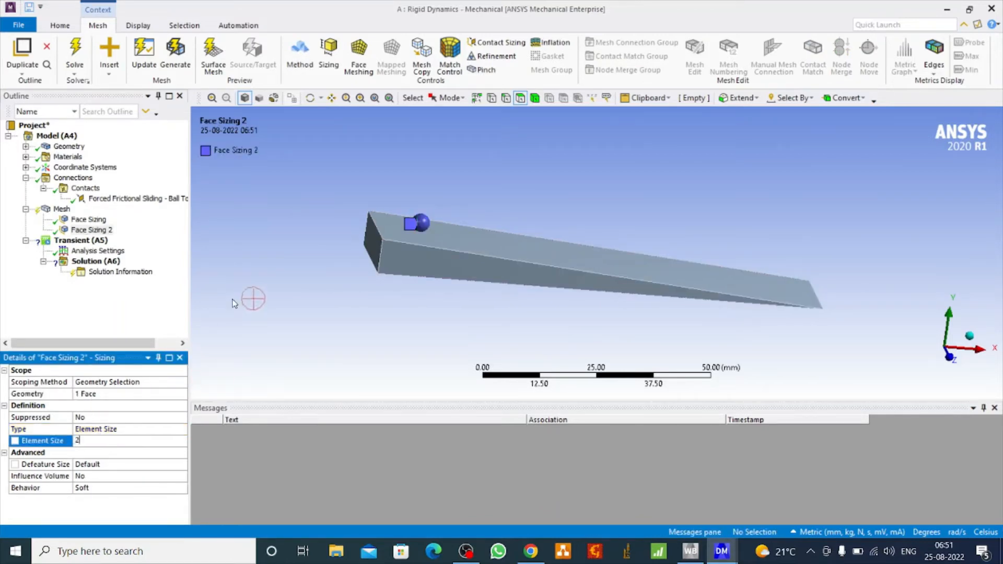
{"action": "left_click", "coordinate": [62, 209]}
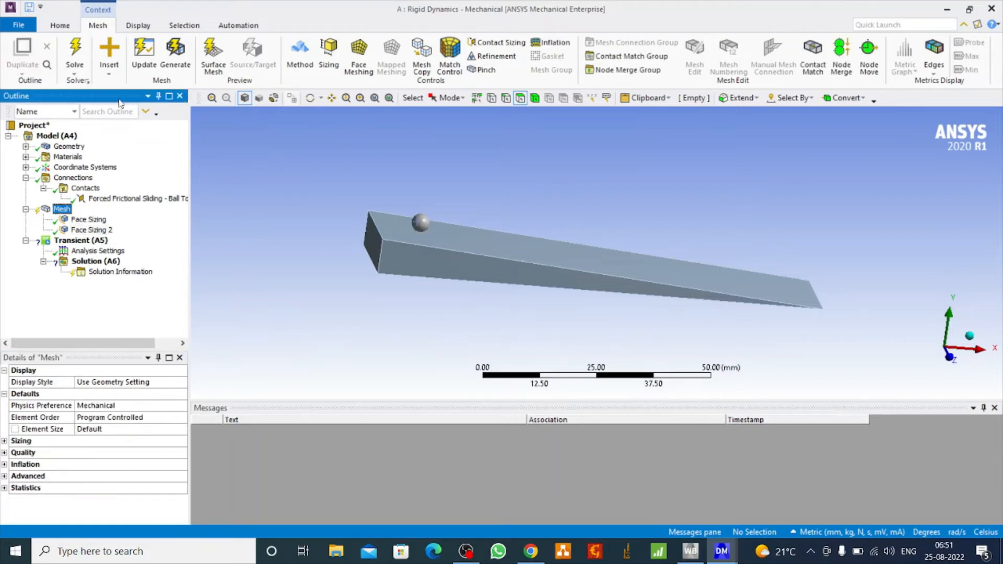
{"action": "left_click", "coordinate": [178, 56]}
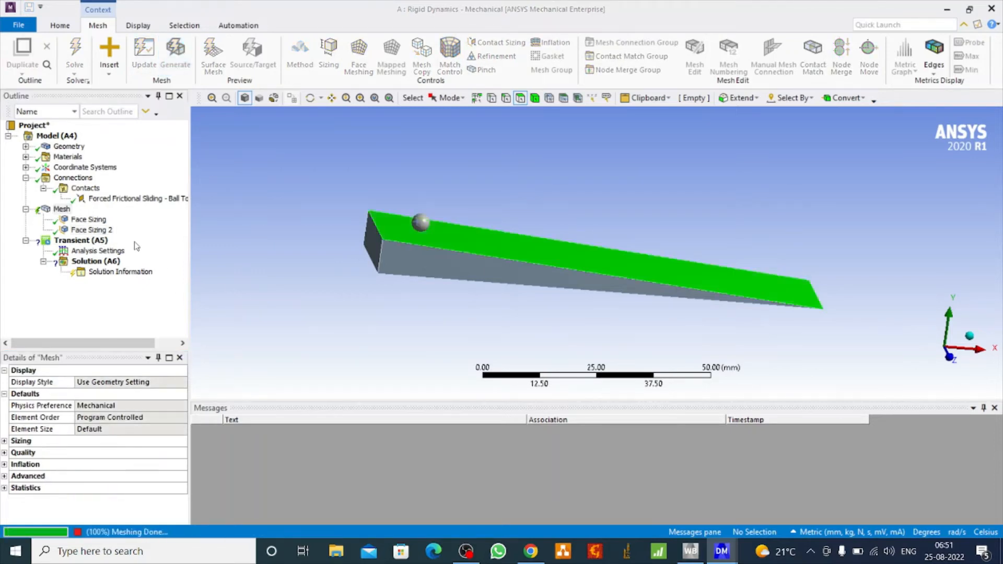
Step: Add Standard Earth Gravity to the Transient analysis and set its direction to -Y
{"action": "left_click", "coordinate": [97, 241]}
{"action": "right_click", "coordinate": [97, 241]}
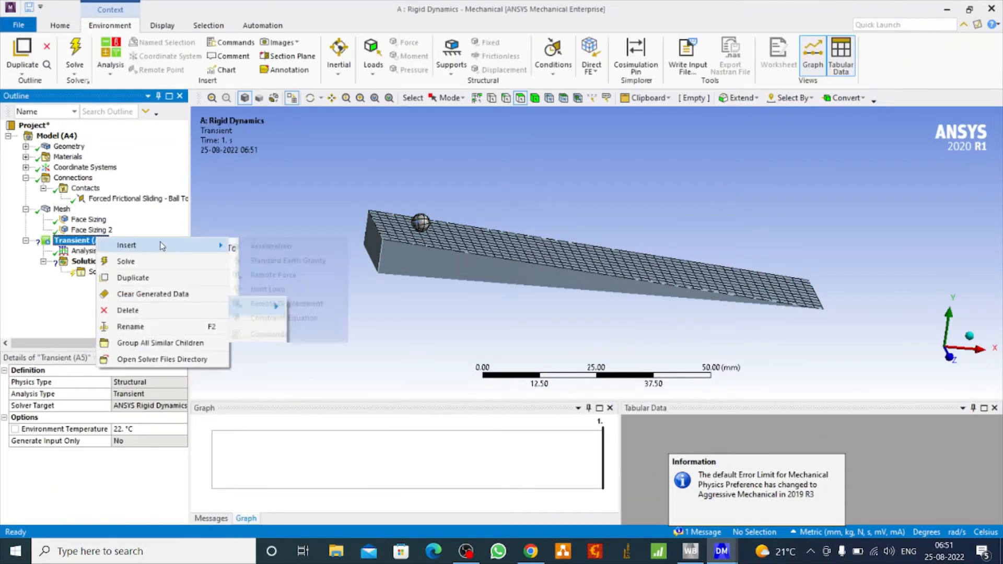
{"action": "mouse_move", "coordinate": [193, 246]}
{"action": "left_click", "coordinate": [283, 260]}
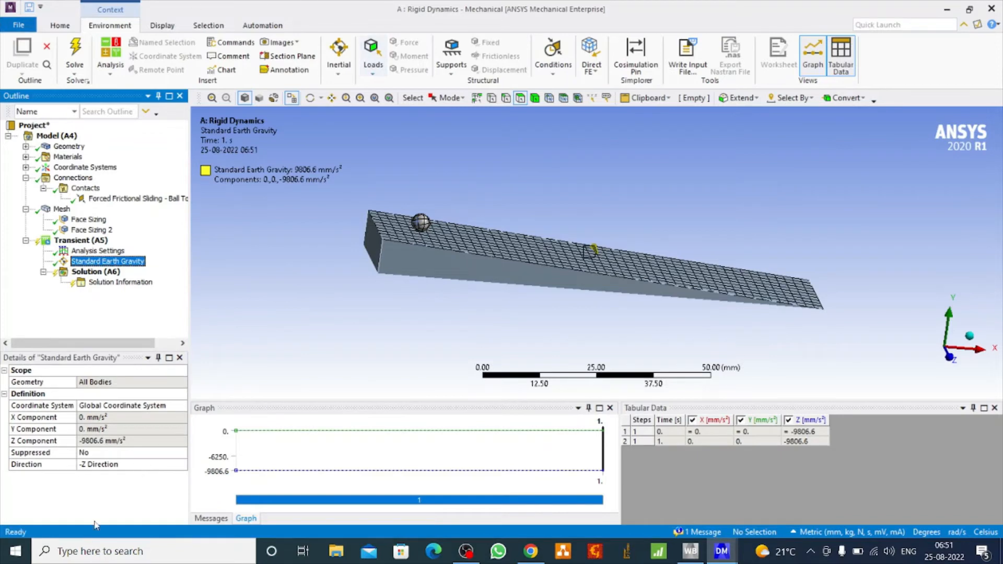
{"action": "left_click", "coordinate": [178, 469]}
{"action": "left_click", "coordinate": [181, 464]}
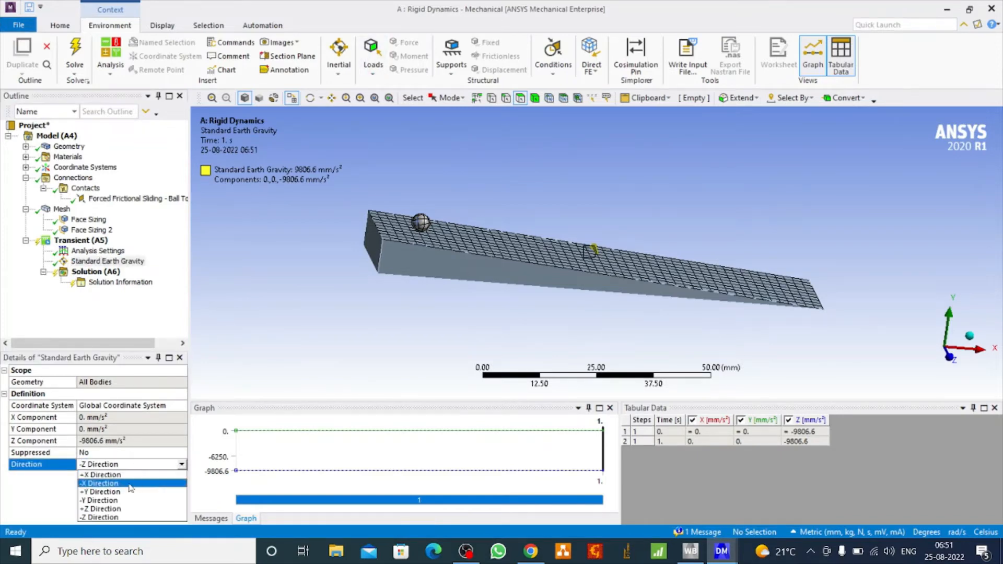
{"action": "left_click", "coordinate": [110, 504]}
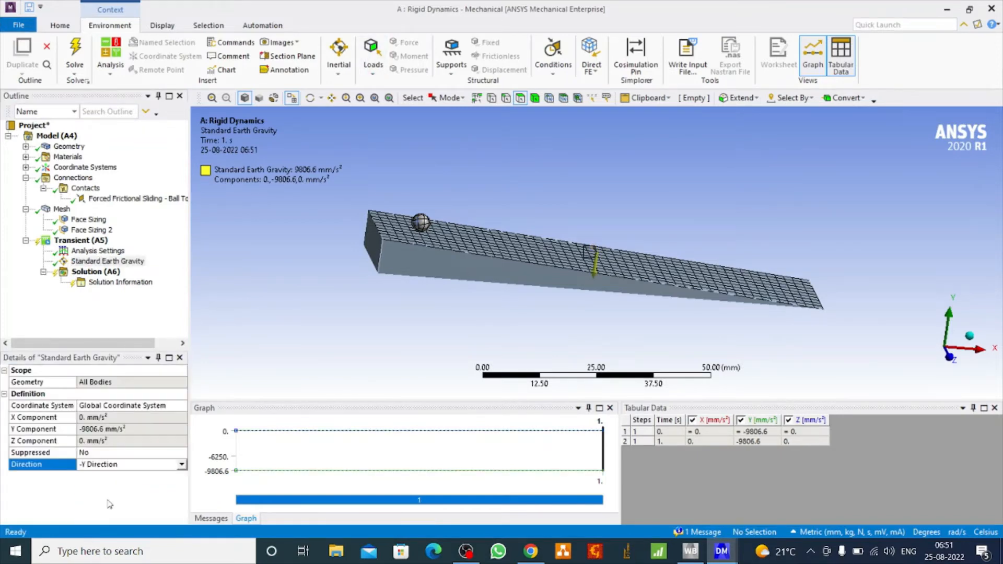
Step: Insert a Remote Displacement in the Transient analysis and scope it to the ramp's underside face
{"action": "right_click", "coordinate": [104, 241]}
{"action": "mouse_move", "coordinate": [144, 253]}
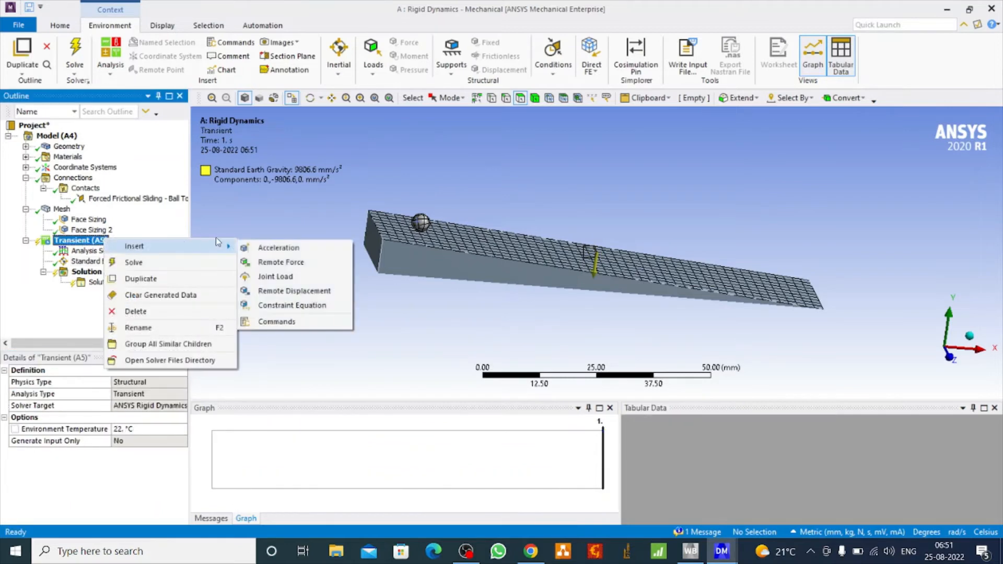
{"action": "left_click", "coordinate": [295, 294]}
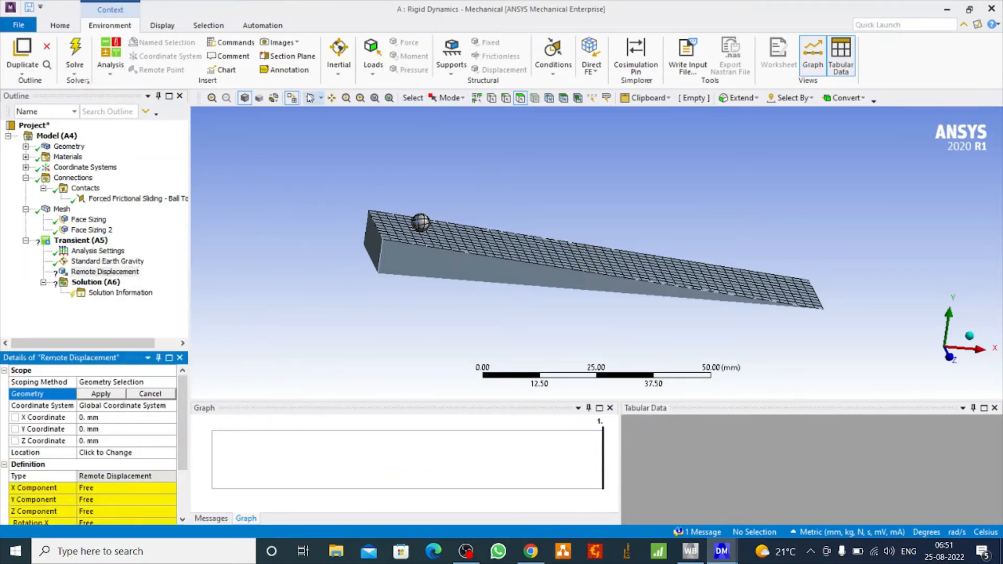
{"action": "left_click", "coordinate": [310, 100]}
{"action": "left_click_drag", "start_coordinate": [479, 218], "coordinate": [487, 230]}
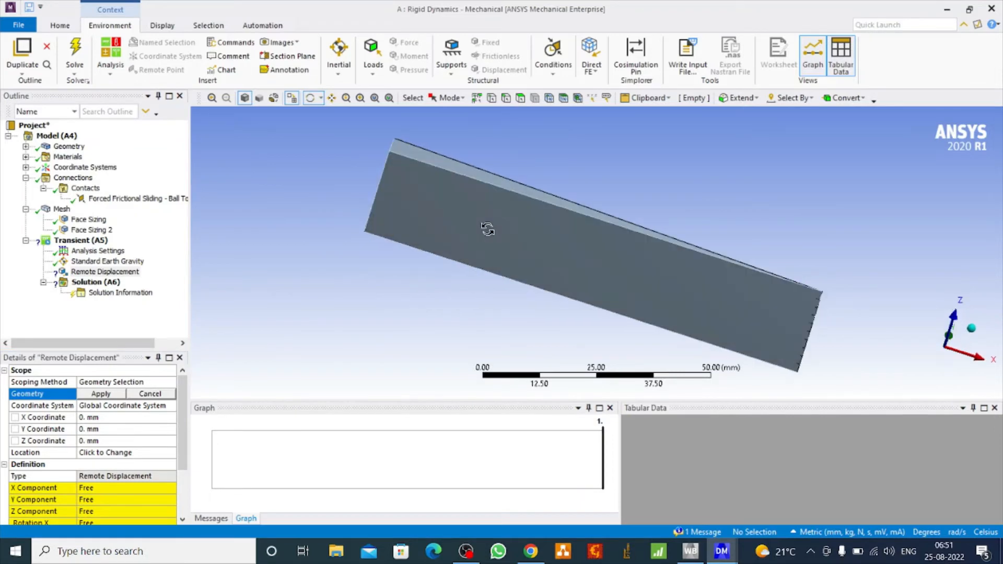
{"action": "left_click", "coordinate": [521, 98]}
{"action": "left_click", "coordinate": [487, 233]}
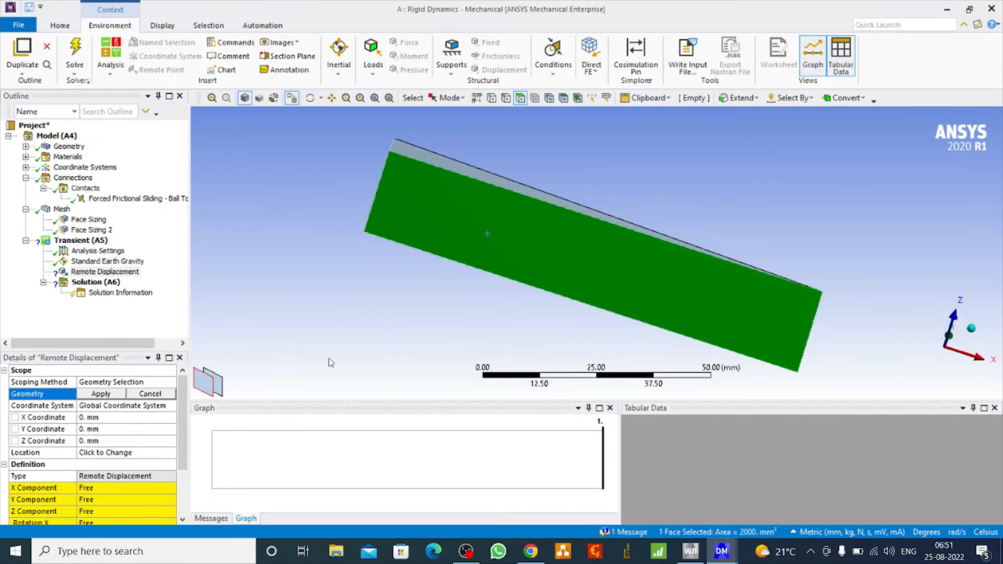
{"action": "left_click", "coordinate": [100, 394]}
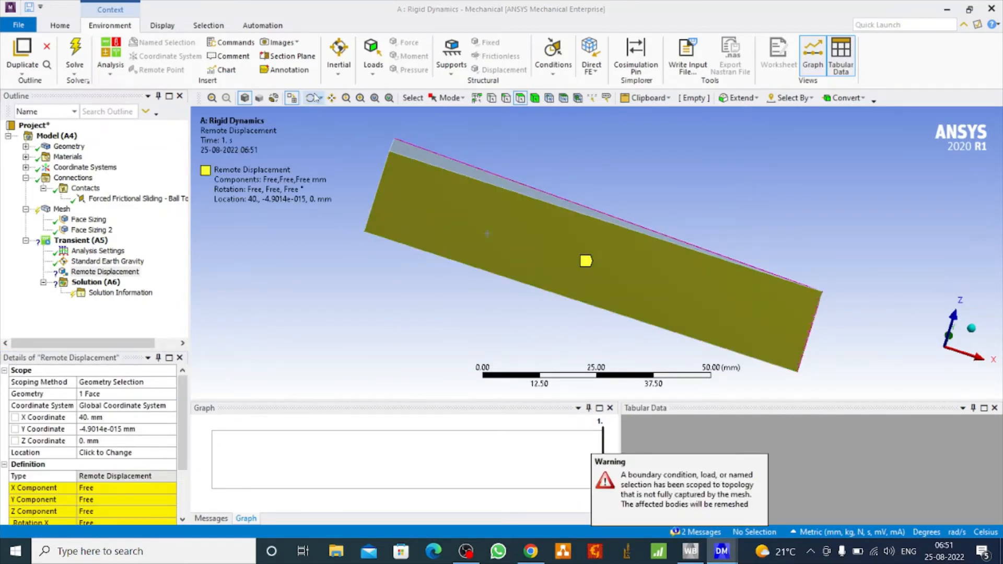
Step: Set the remote displacement's Rotation Z to 0° and its Y and X components to 0 mm
{"action": "left_click", "coordinate": [310, 98]}
{"action": "left_click_drag", "start_coordinate": [470, 186], "coordinate": [464, 260]}
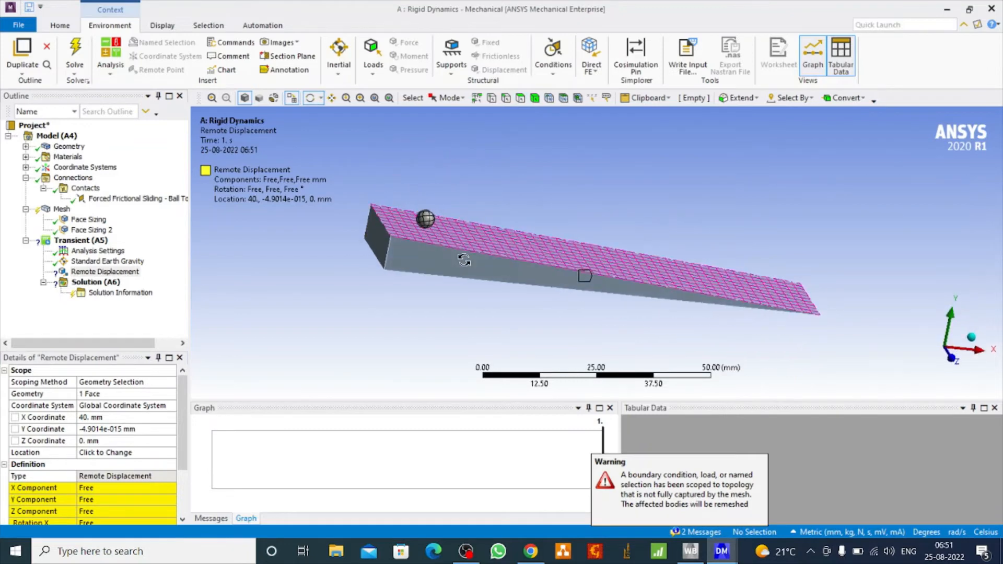
{"action": "scroll", "coordinate": [158, 490], "scroll_direction": "down", "scroll_amount": 2}
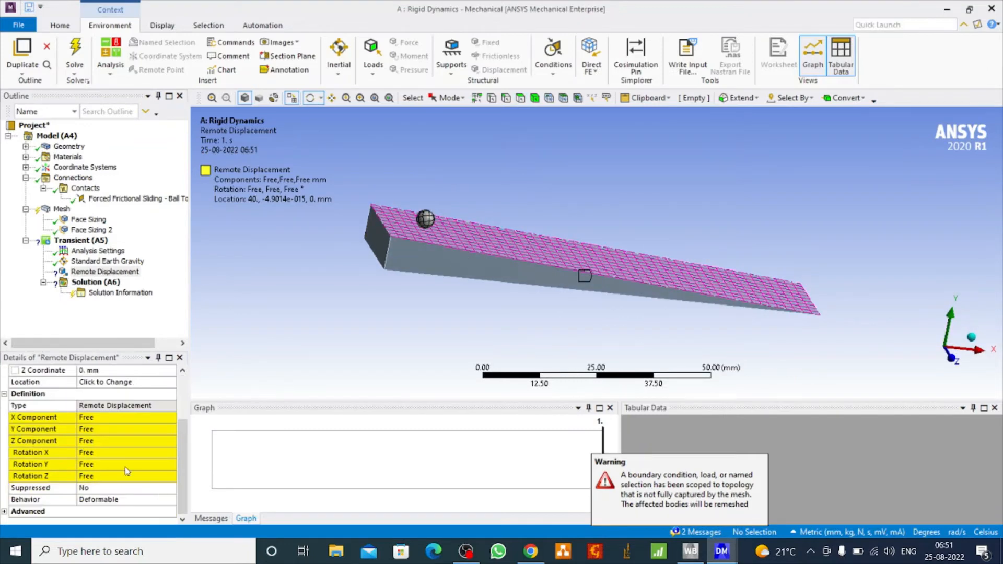
{"action": "left_click", "coordinate": [107, 477]}
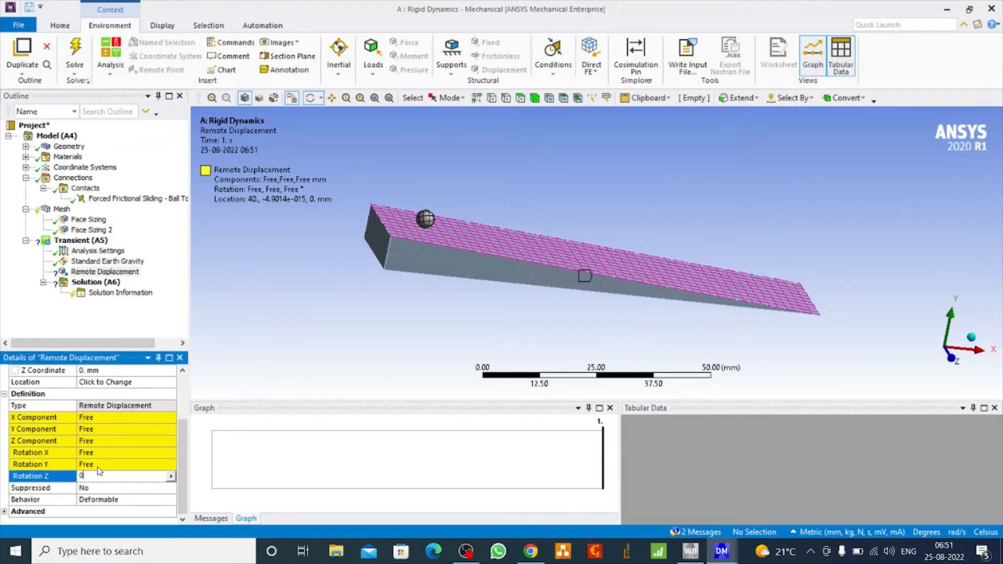
{"action": "type", "text": "0"}
{"action": "key", "text": "Return"}
{"action": "left_click", "coordinate": [99, 465]}
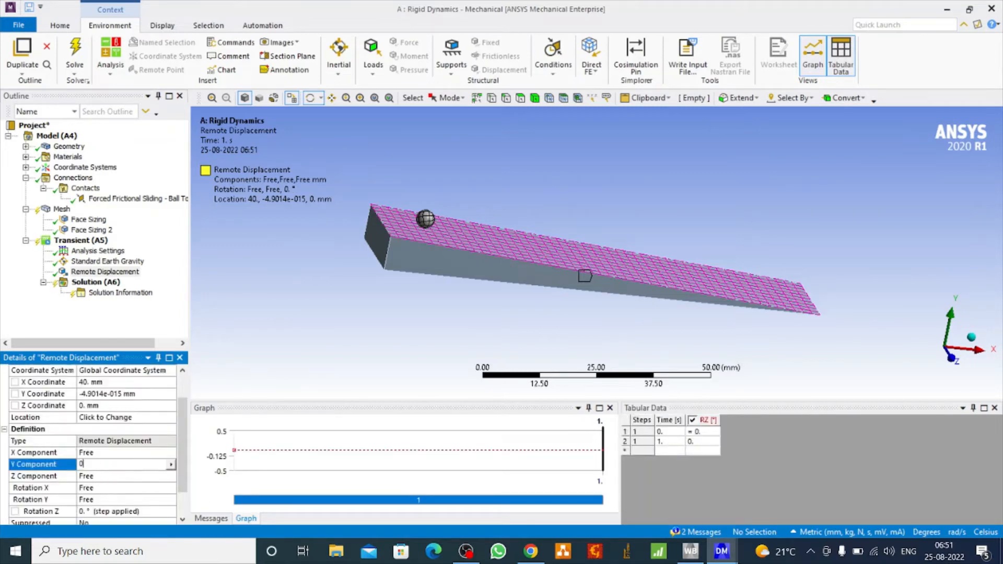
{"action": "type", "text": "0"}
{"action": "key", "text": "Return"}
{"action": "left_click", "coordinate": [105, 486]}
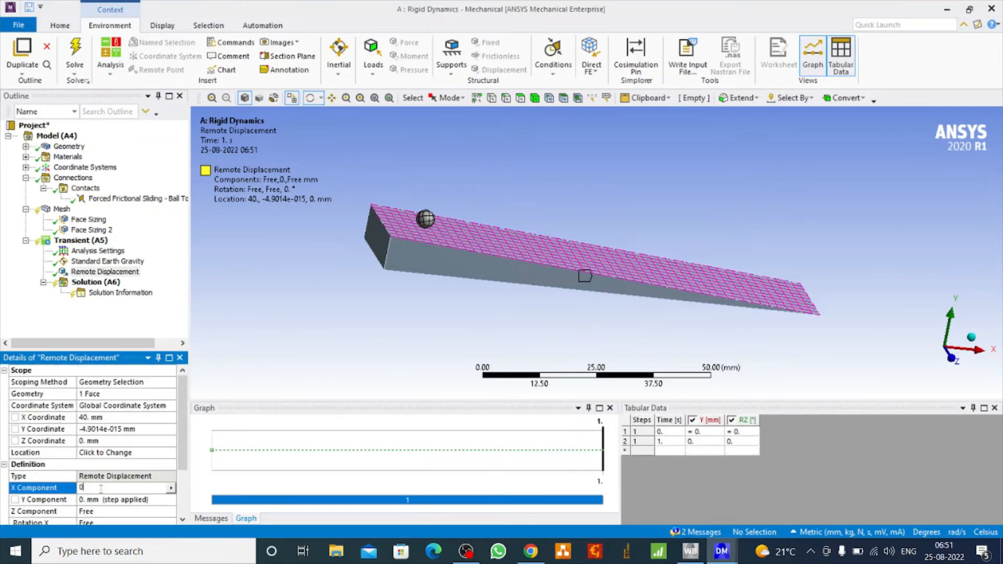
{"action": "scroll", "coordinate": [105, 496], "scroll_direction": "down", "scroll_amount": 1}
{"action": "key", "text": "Return"}
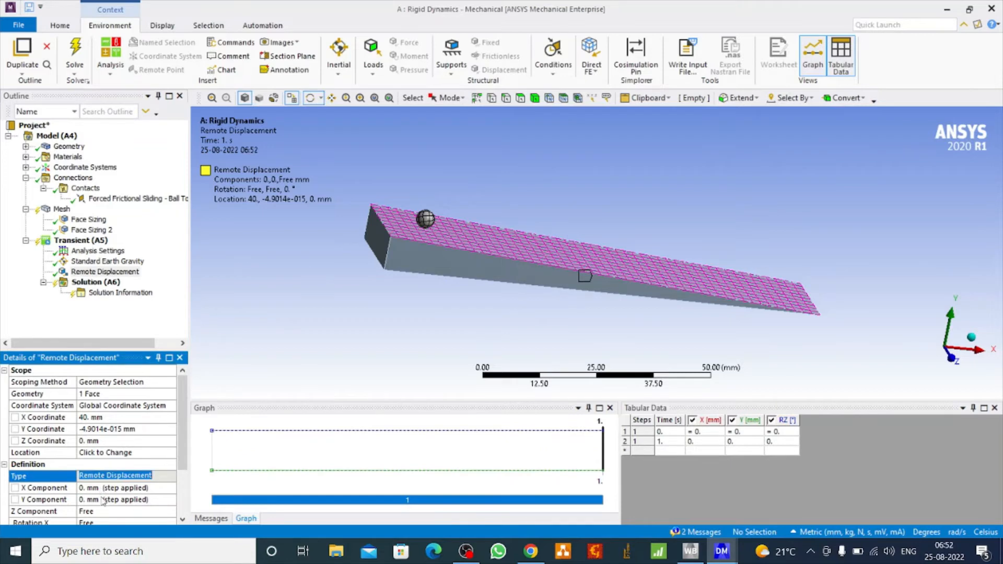
Step: Set the remote displacement's Rotation Y and Rotation X to 0° and its Z Component to 0 mm
{"action": "scroll", "coordinate": [103, 501], "scroll_direction": "down", "scroll_amount": 2}
{"action": "left_click", "coordinate": [102, 463]}
{"action": "type", "text": "0"}
{"action": "key", "text": "Return"}
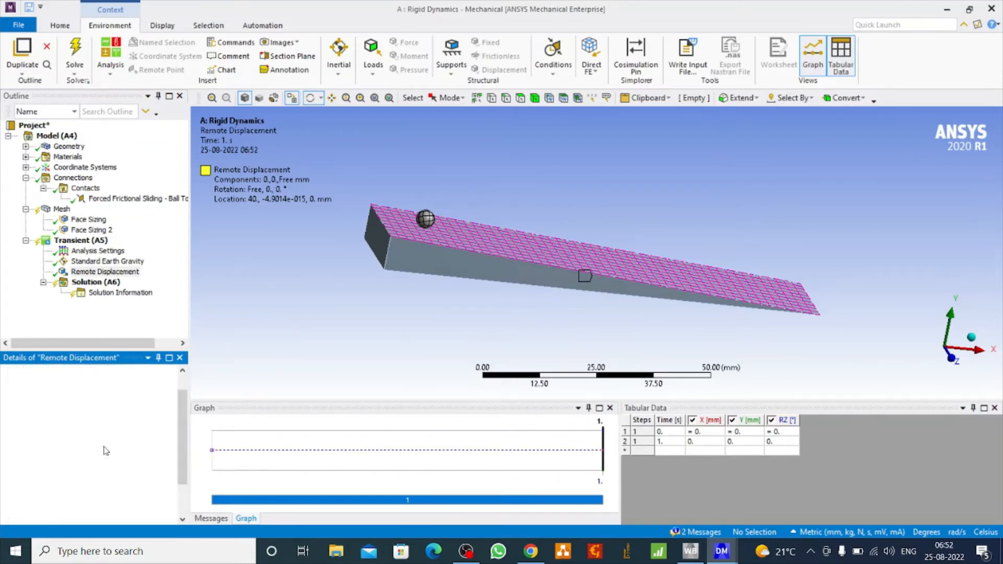
{"action": "left_click", "coordinate": [98, 499]}
{"action": "type", "text": "0"}
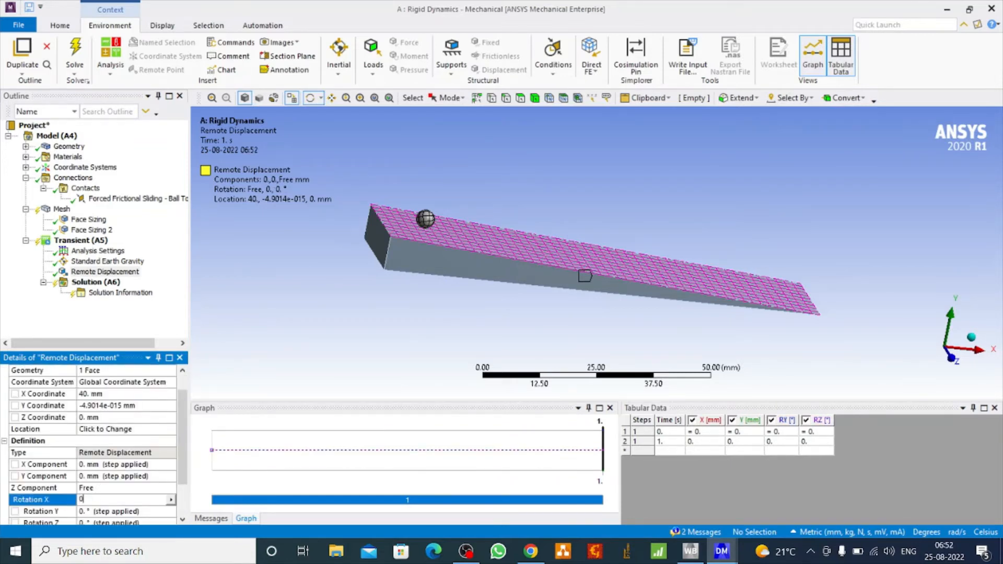
{"action": "key", "text": "Return"}
{"action": "left_click", "coordinate": [120, 499]}
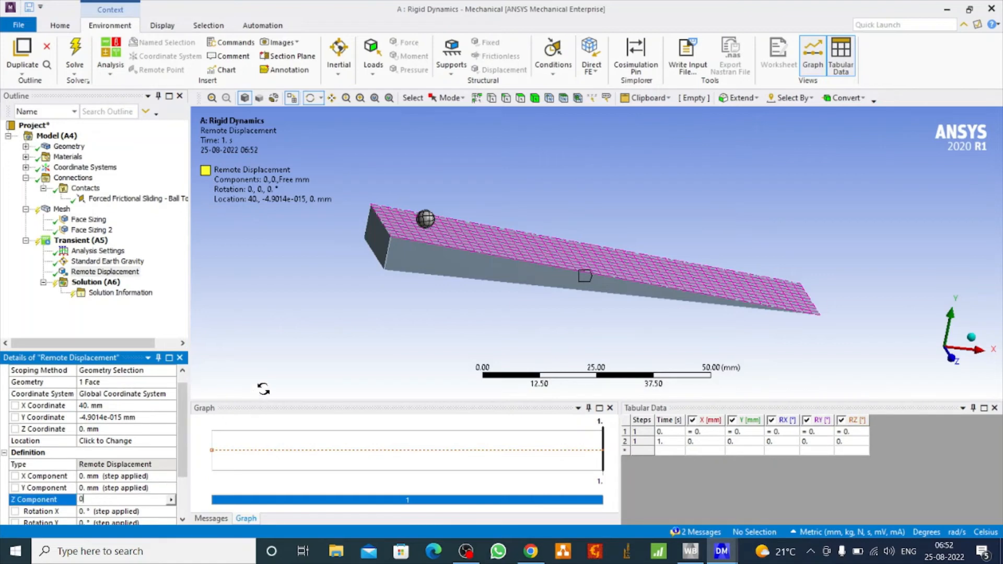
{"action": "type", "text": "0"}
{"action": "key", "text": "Return"}
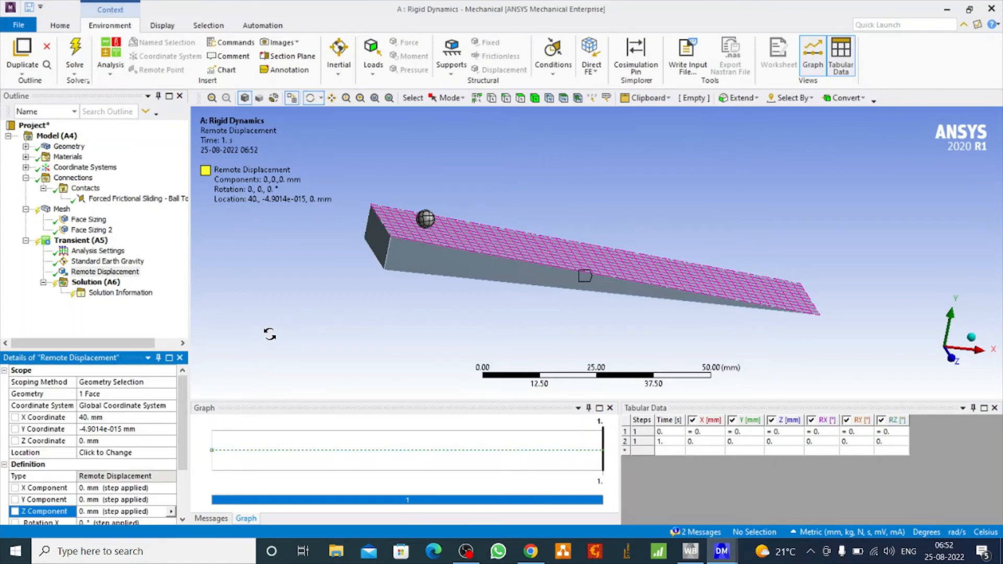
Step: Insert a Velocity probe under the Solution and scope it to the ball body
{"action": "left_click_drag", "start_coordinate": [312, 261], "coordinate": [339, 263]}
{"action": "left_click", "coordinate": [94, 282]}
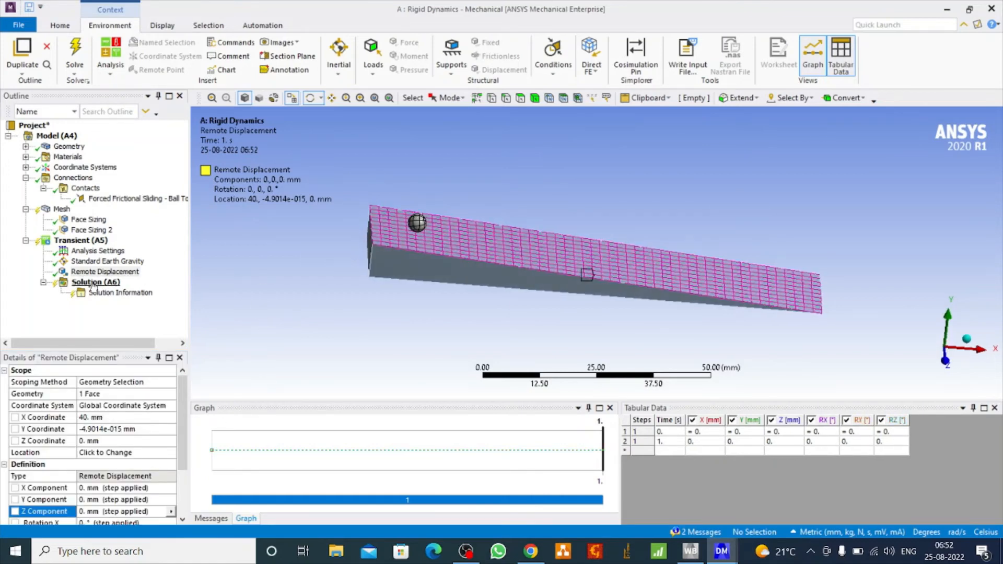
{"action": "mouse_move", "coordinate": [199, 292]}
{"action": "mouse_move", "coordinate": [277, 300]}
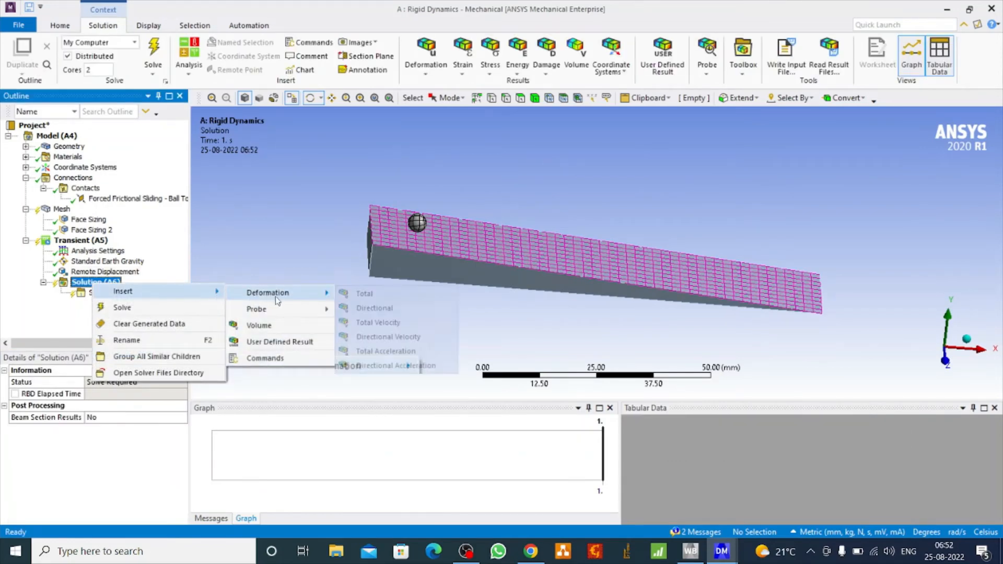
{"action": "mouse_move", "coordinate": [314, 309]}
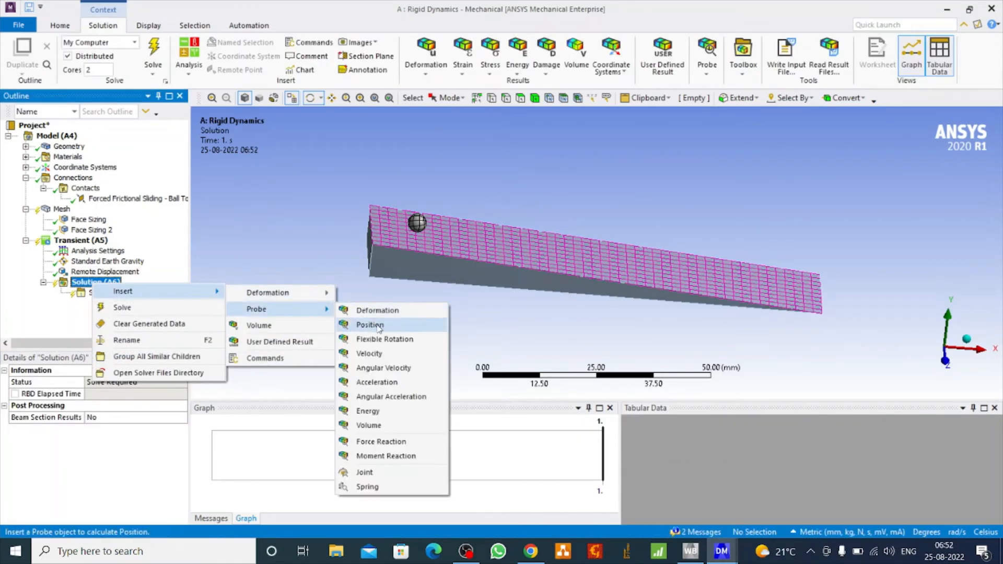
{"action": "left_click", "coordinate": [386, 357]}
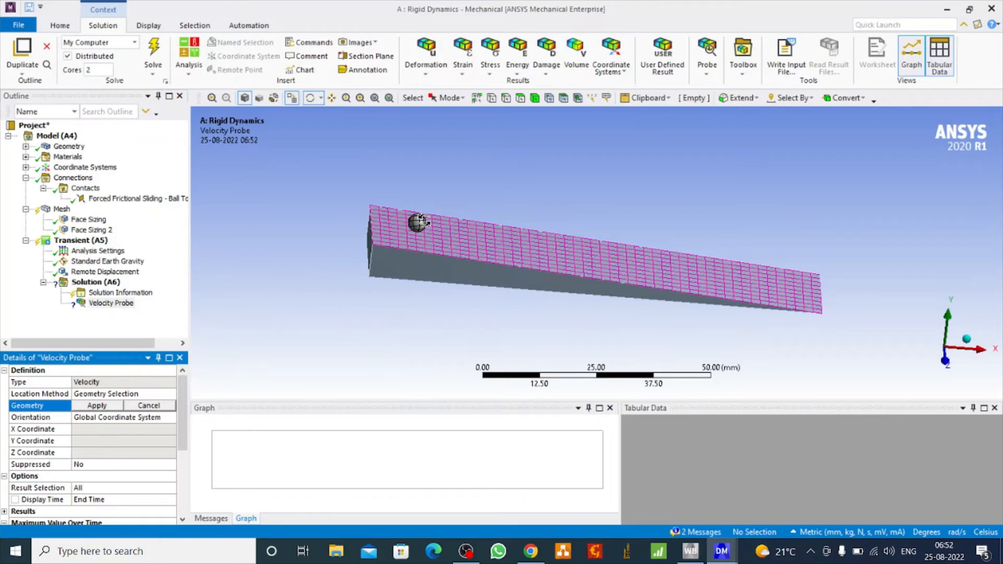
{"action": "left_click", "coordinate": [535, 98]}
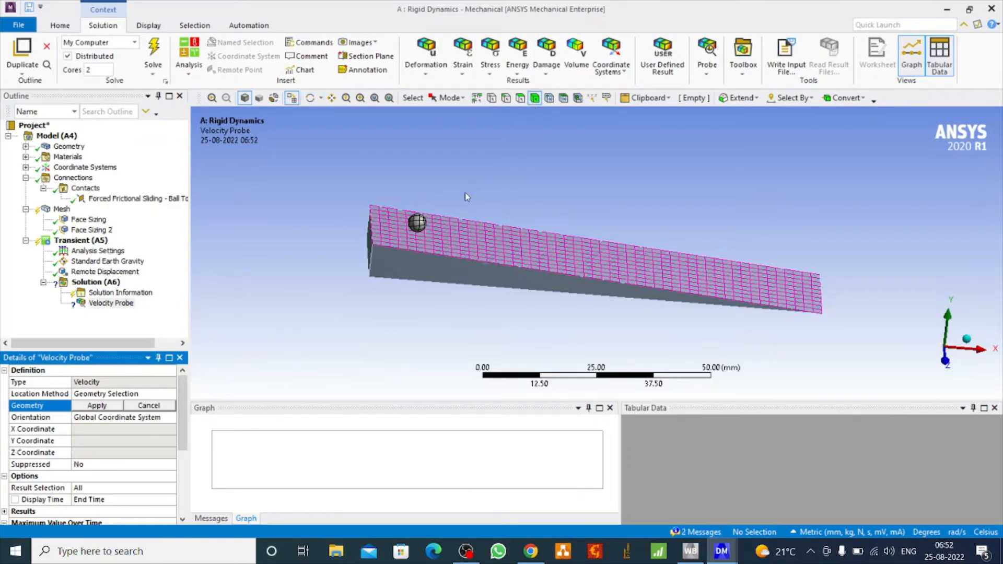
{"action": "left_click", "coordinate": [420, 225]}
{"action": "left_click", "coordinate": [97, 405]}
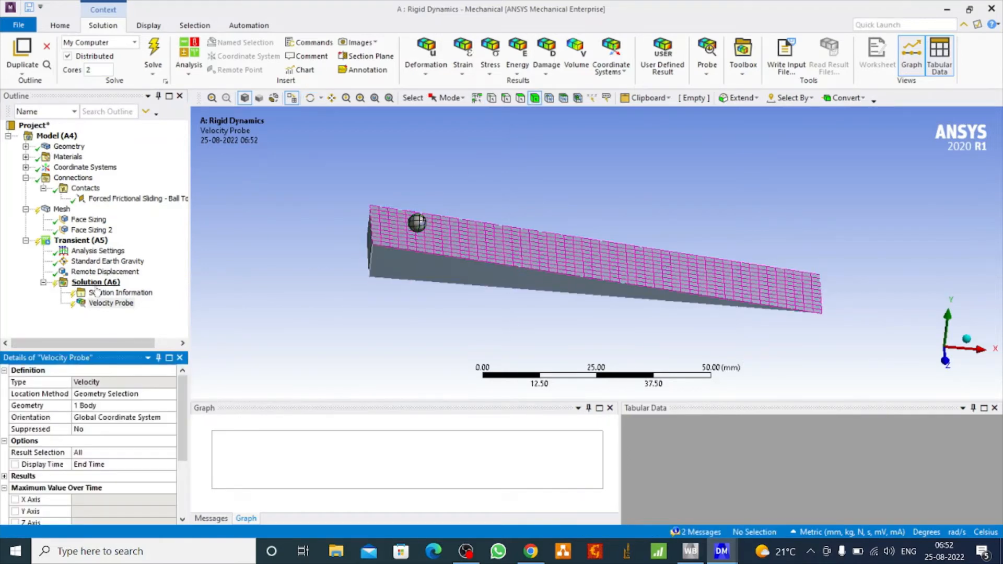
Step: Insert an Acceleration probe under the Solution and scope it to the ball body
{"action": "right_click", "coordinate": [102, 285]}
{"action": "mouse_move", "coordinate": [173, 290]}
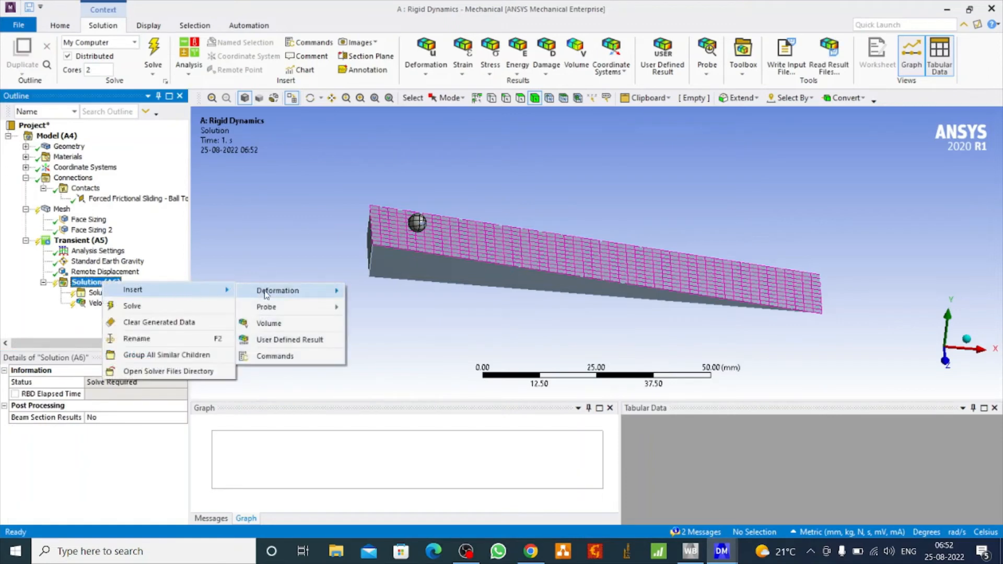
{"action": "mouse_move", "coordinate": [301, 310]}
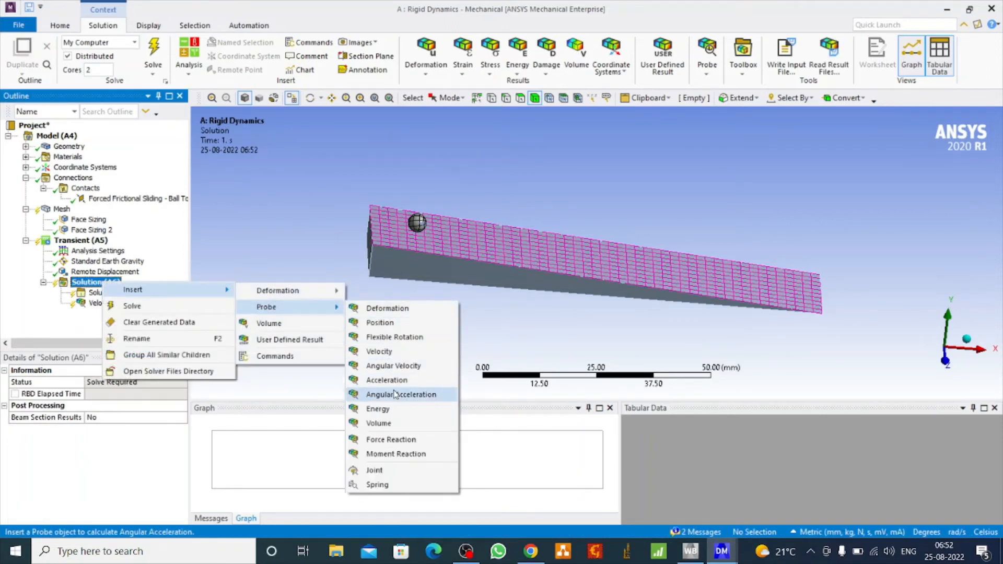
{"action": "left_click", "coordinate": [395, 380]}
{"action": "left_click", "coordinate": [418, 223]}
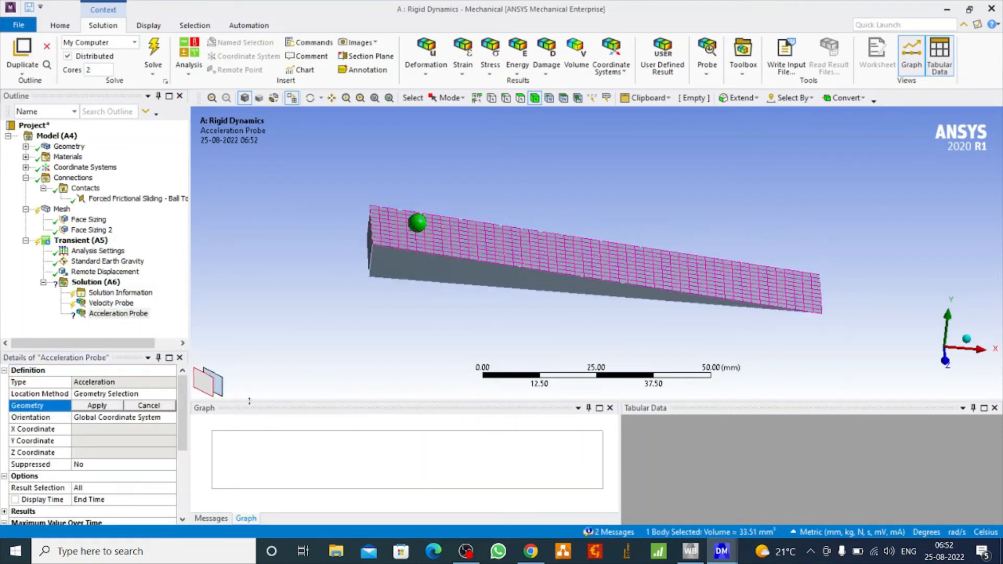
{"action": "left_click", "coordinate": [97, 405]}
Step: Insert an Energy probe under the Solution and set its result selection to Kinetic
{"action": "right_click", "coordinate": [100, 284]}
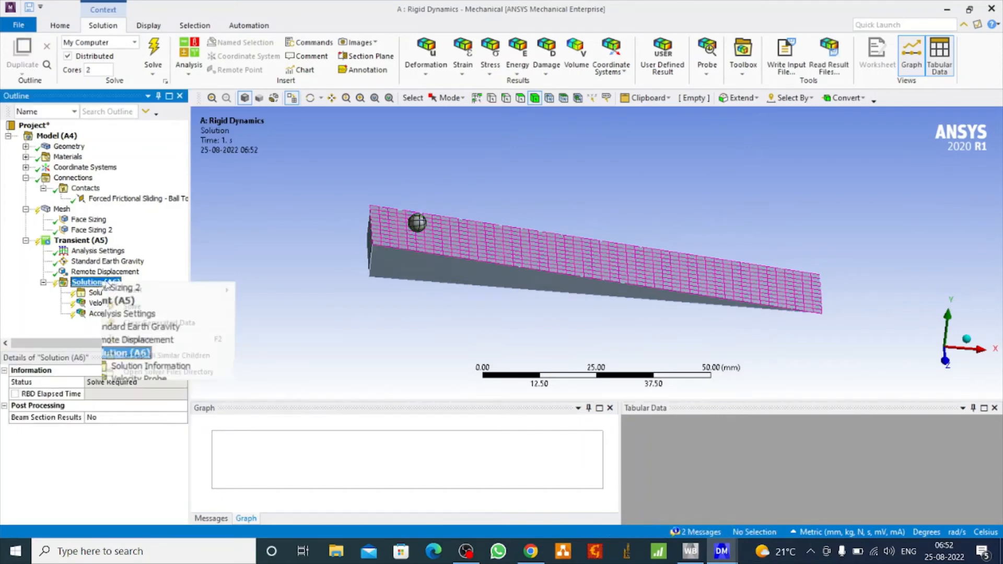
{"action": "mouse_move", "coordinate": [174, 295]}
{"action": "mouse_move", "coordinate": [338, 308]}
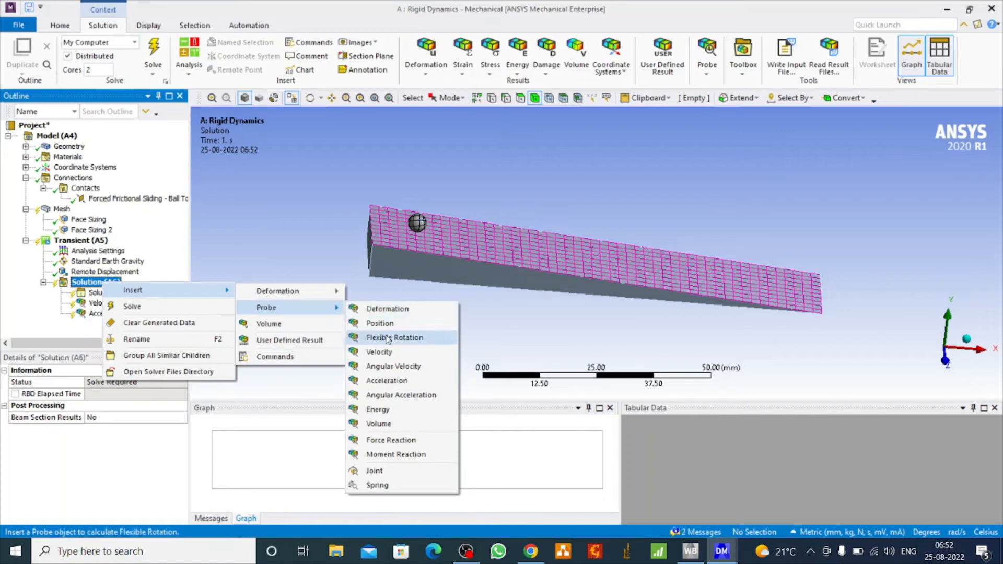
{"action": "left_click", "coordinate": [378, 409]}
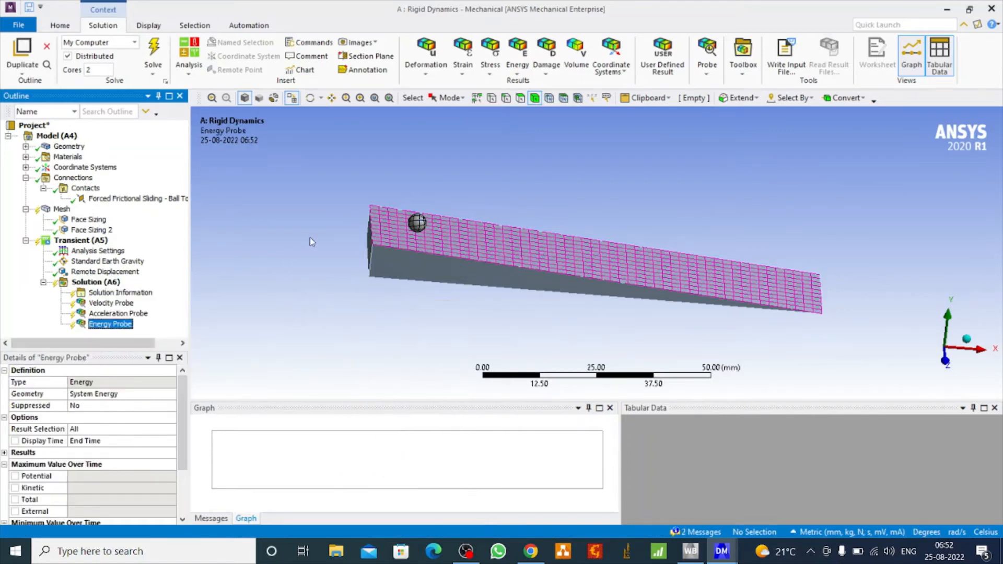
{"action": "left_click", "coordinate": [417, 223]}
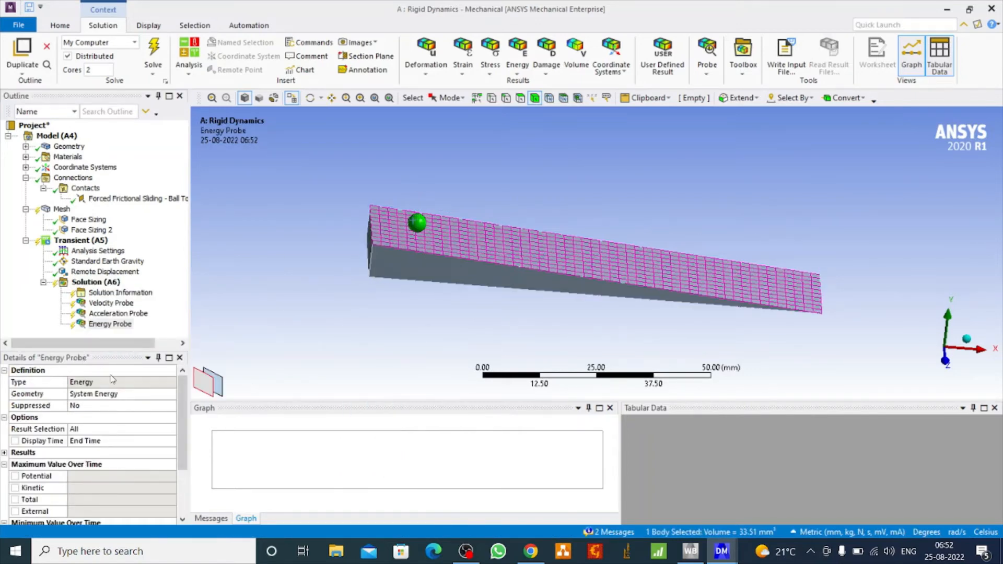
{"action": "left_click", "coordinate": [151, 433]}
{"action": "left_click", "coordinate": [157, 429]}
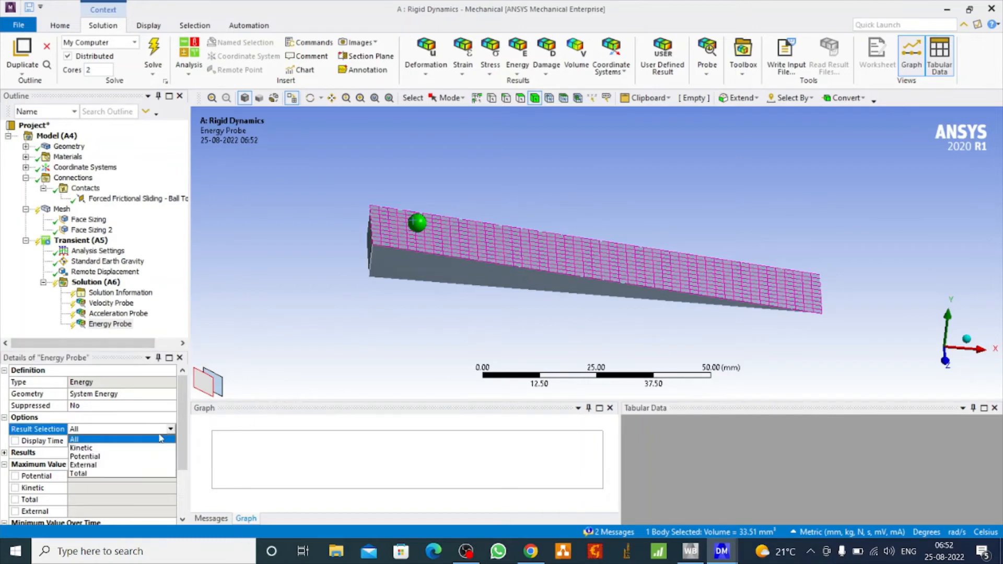
{"action": "left_click", "coordinate": [106, 452]}
Step: Rename the kinetic result's Energy Probe as "Kinetic Energy Probe"
{"action": "right_click", "coordinate": [111, 325]}
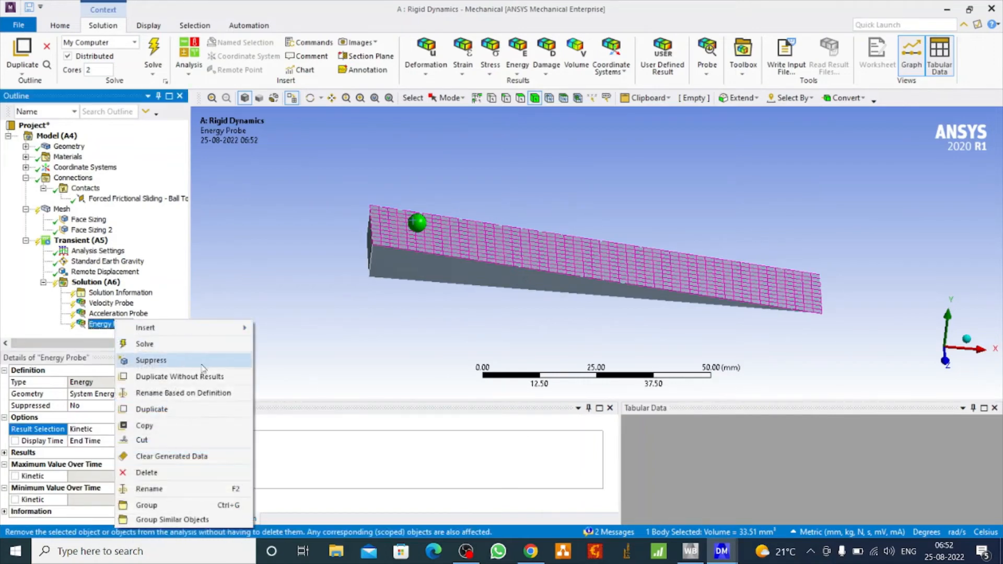
{"action": "left_click", "coordinate": [157, 489]}
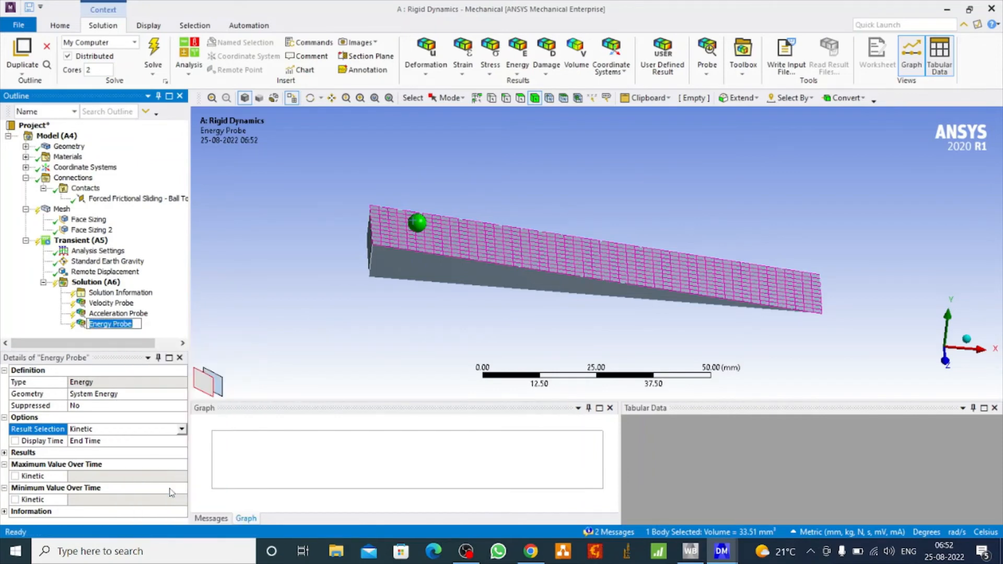
{"action": "key", "text": "End"}
{"action": "type", "text": "Kinetic"}
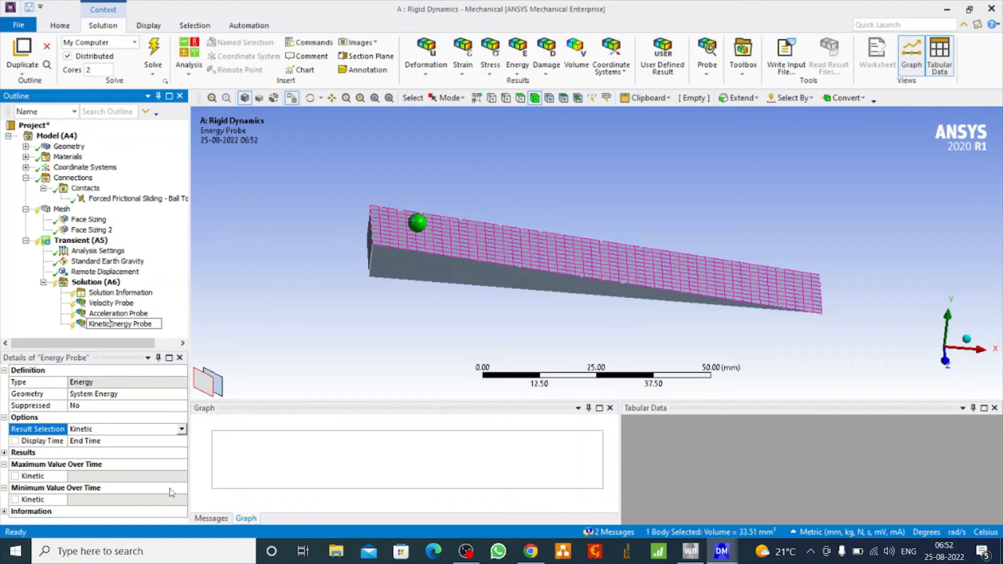
{"action": "left_click", "coordinate": [368, 358]}
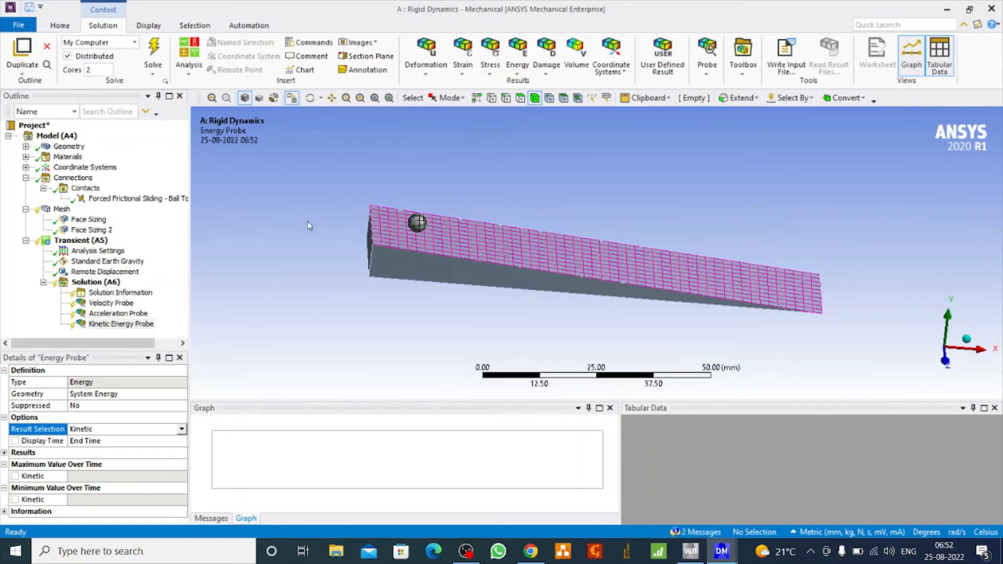
Step: Insert a second Energy probe scoped to the ball body and set its result selection to Potential
{"action": "left_click", "coordinate": [418, 226]}
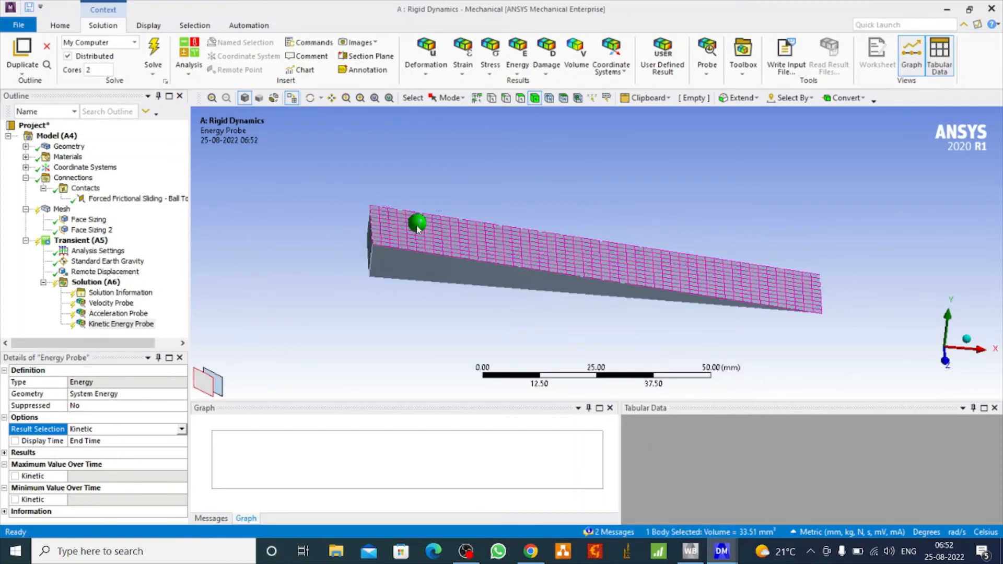
{"action": "right_click", "coordinate": [110, 283]}
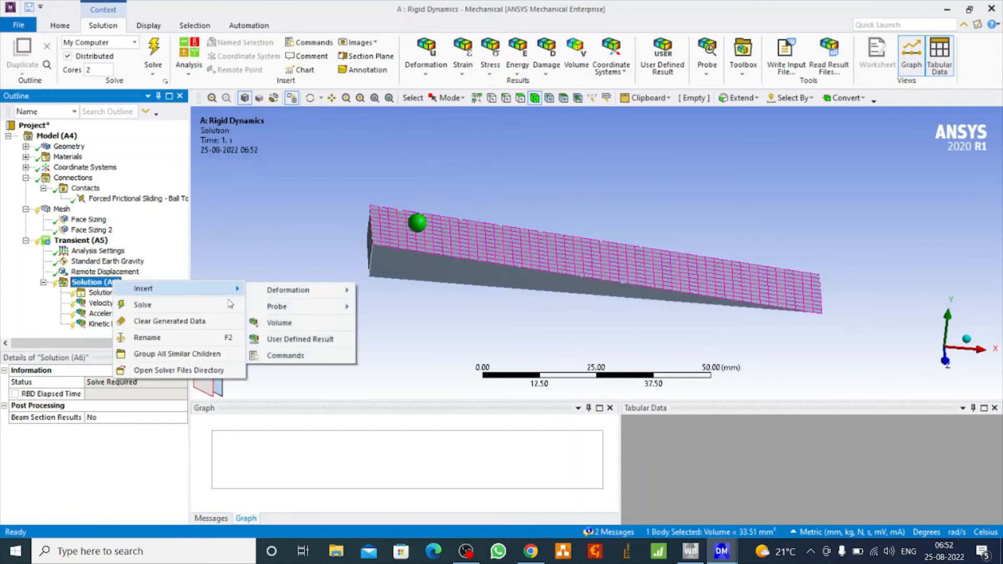
{"action": "mouse_move", "coordinate": [229, 288]}
{"action": "mouse_move", "coordinate": [303, 306]}
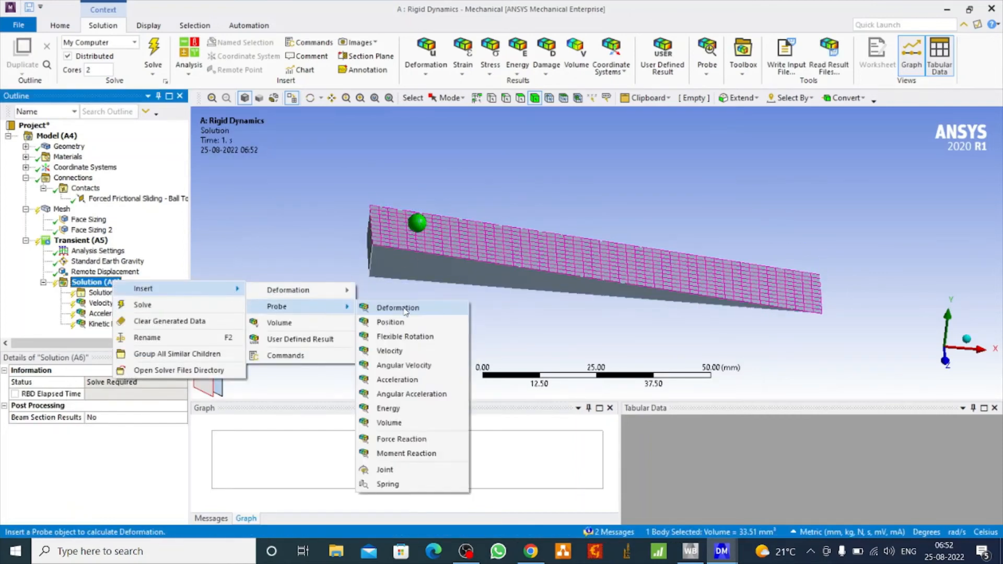
{"action": "left_click", "coordinate": [412, 410]}
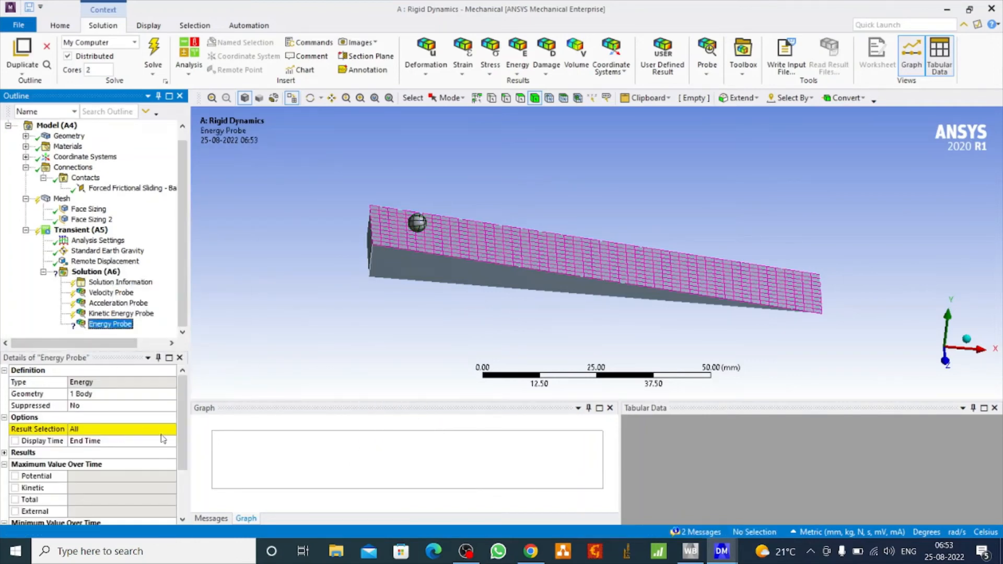
{"action": "left_click", "coordinate": [142, 430]}
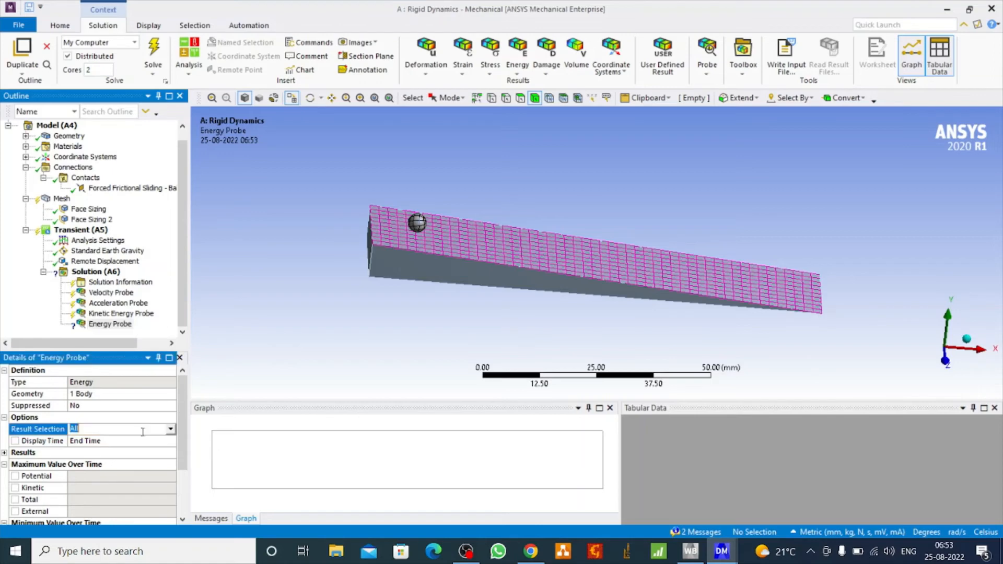
{"action": "left_click", "coordinate": [171, 430]}
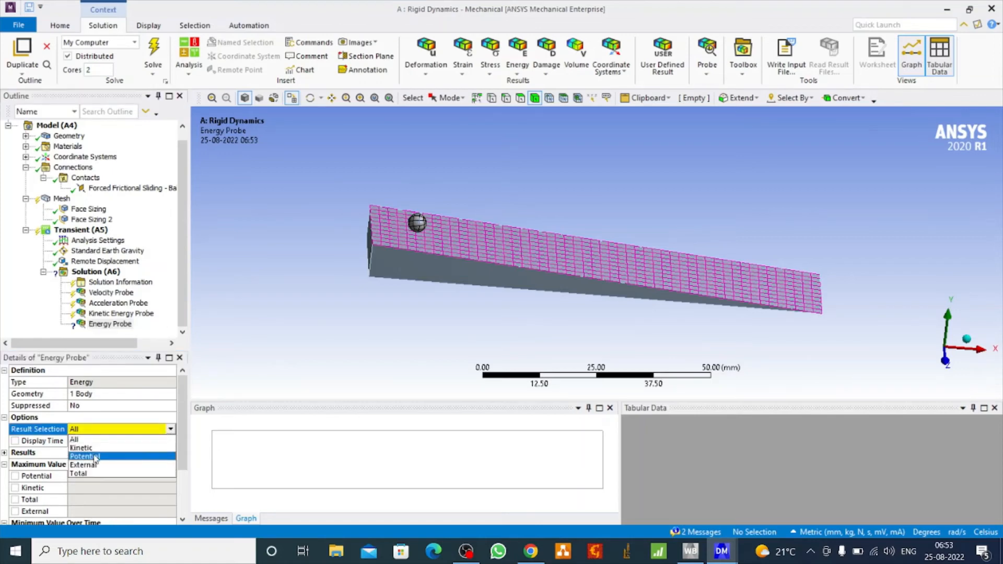
{"action": "left_click", "coordinate": [95, 455]}
Step: Rename the second Energy Probe as "Potential Energy Probe"
{"action": "right_click", "coordinate": [111, 325]}
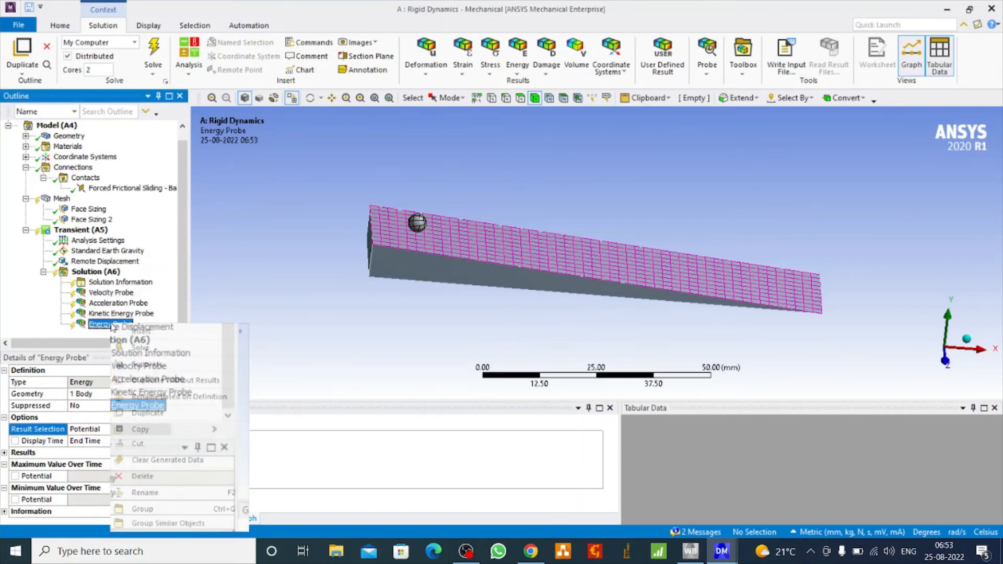
{"action": "left_click", "coordinate": [151, 493]}
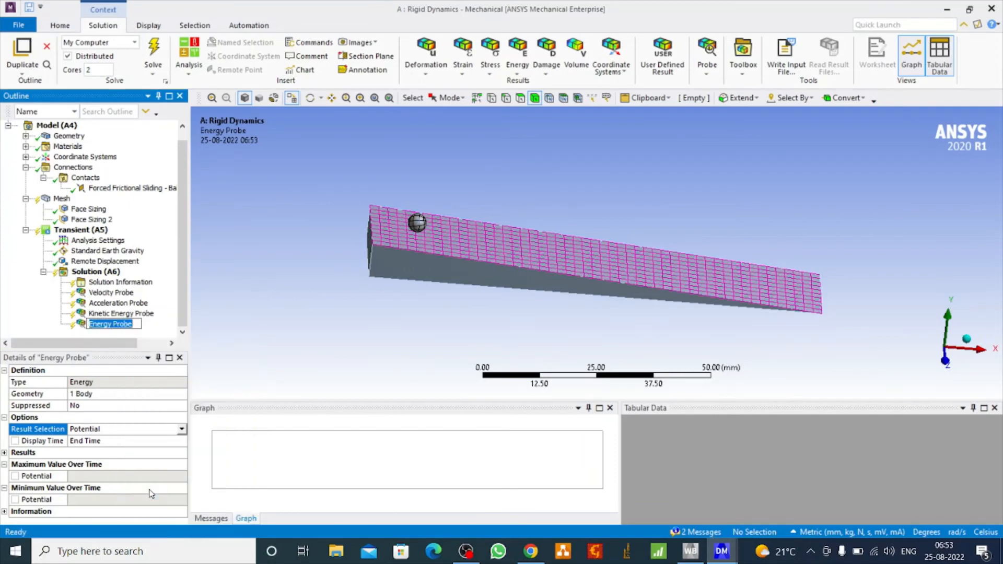
{"action": "key", "text": "Left"}
{"action": "type", "text": "Potent"}
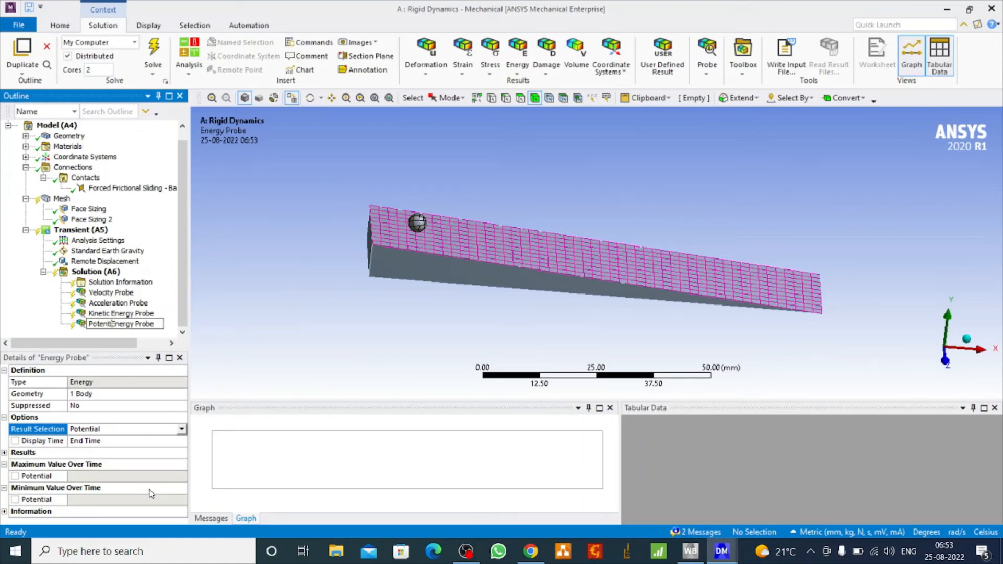
{"action": "type", "text": "ial"}
{"action": "left_click", "coordinate": [351, 292]}
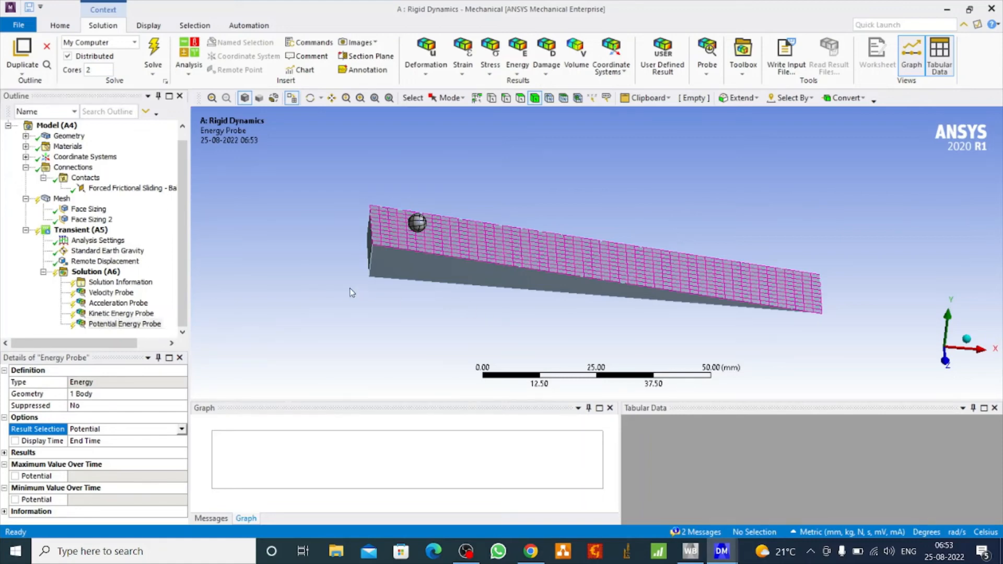
Step: Solve the rigid dynamics analysis and display the Velocity Probe result
{"action": "left_click", "coordinate": [99, 271]}
{"action": "left_click", "coordinate": [155, 50]}
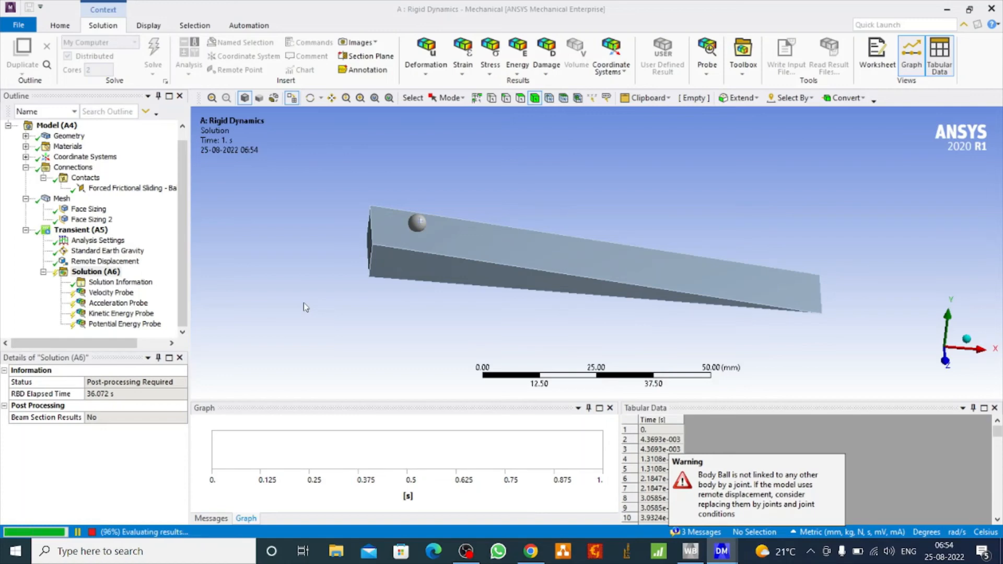
{"action": "left_click", "coordinate": [111, 293]}
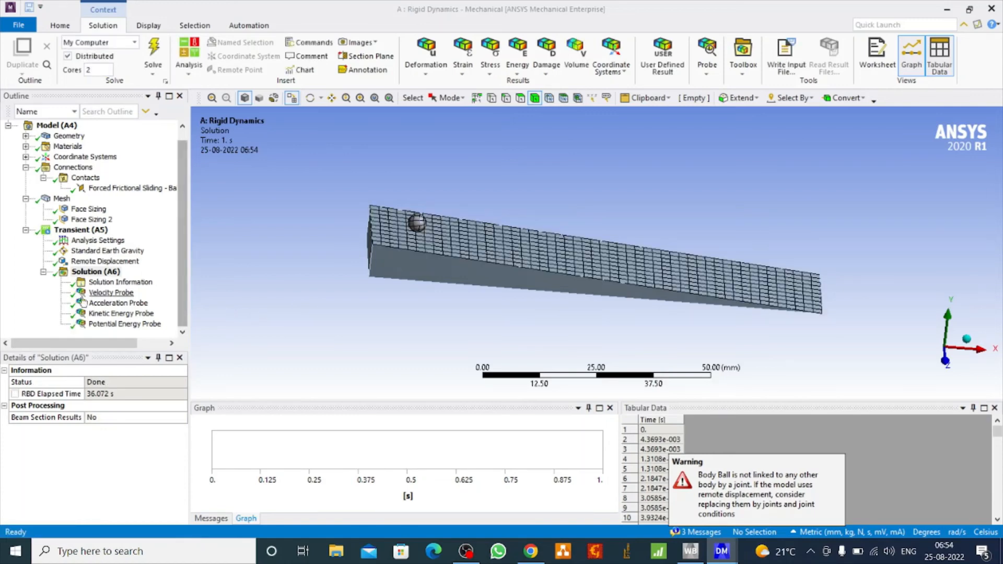
{"action": "left_click_drag", "start_coordinate": [399, 258], "coordinate": [398, 264]}
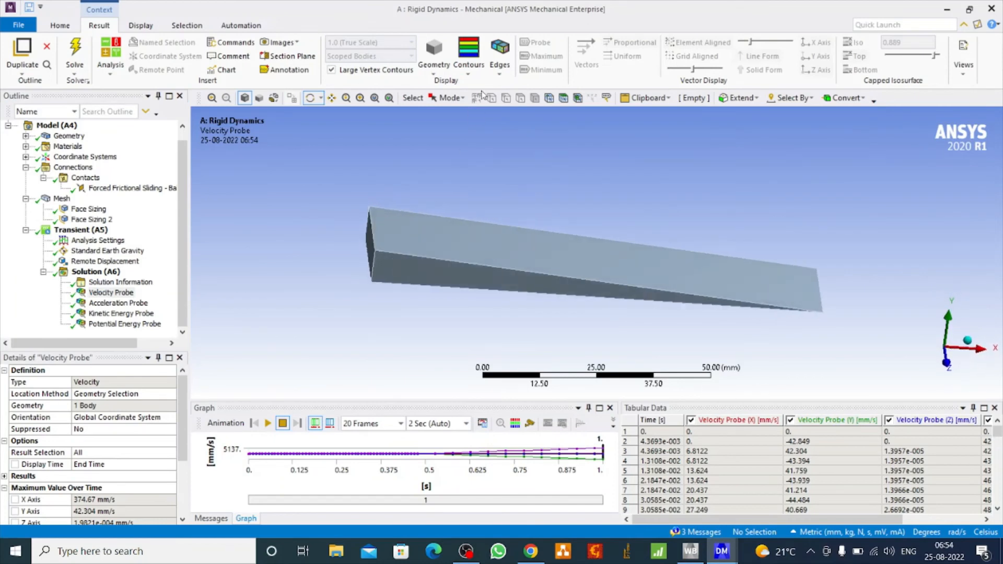
Step: Play the Velocity Probe animation of the ball on the ramp with the duration set to 4 Sec
{"action": "left_click", "coordinate": [495, 71]}
{"action": "left_click", "coordinate": [505, 85]}
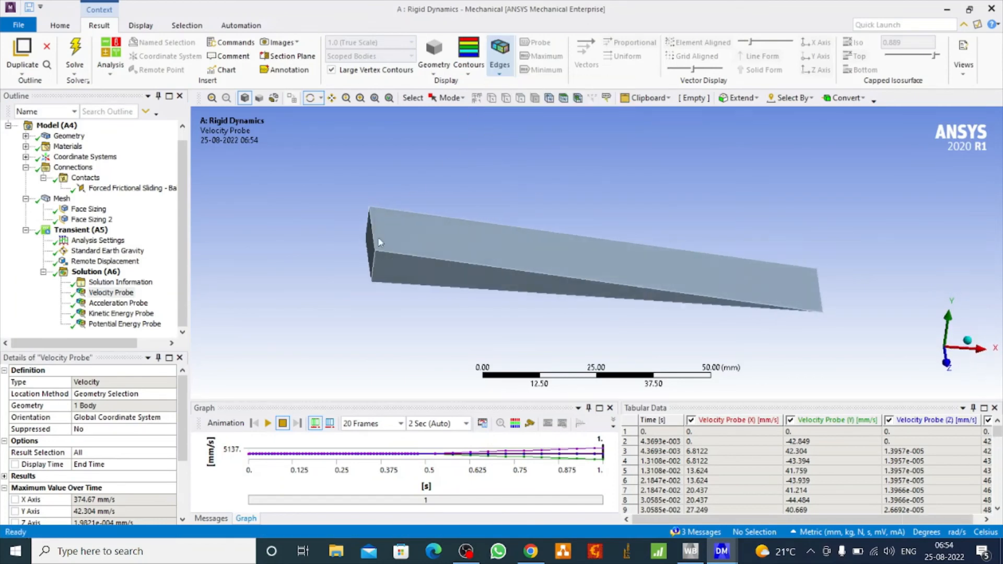
{"action": "left_click_drag", "start_coordinate": [348, 274], "coordinate": [346, 262]}
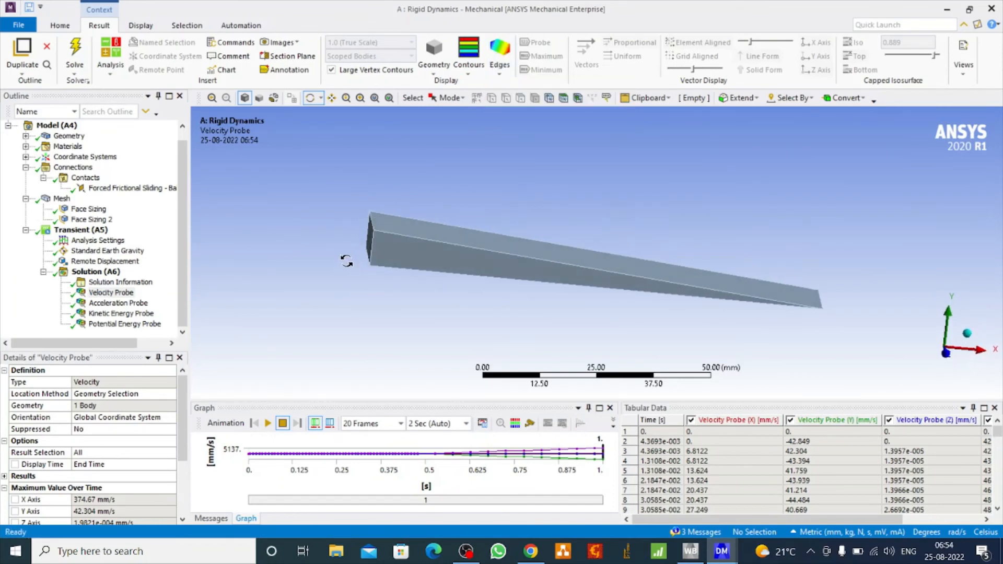
{"action": "left_click", "coordinate": [268, 423]}
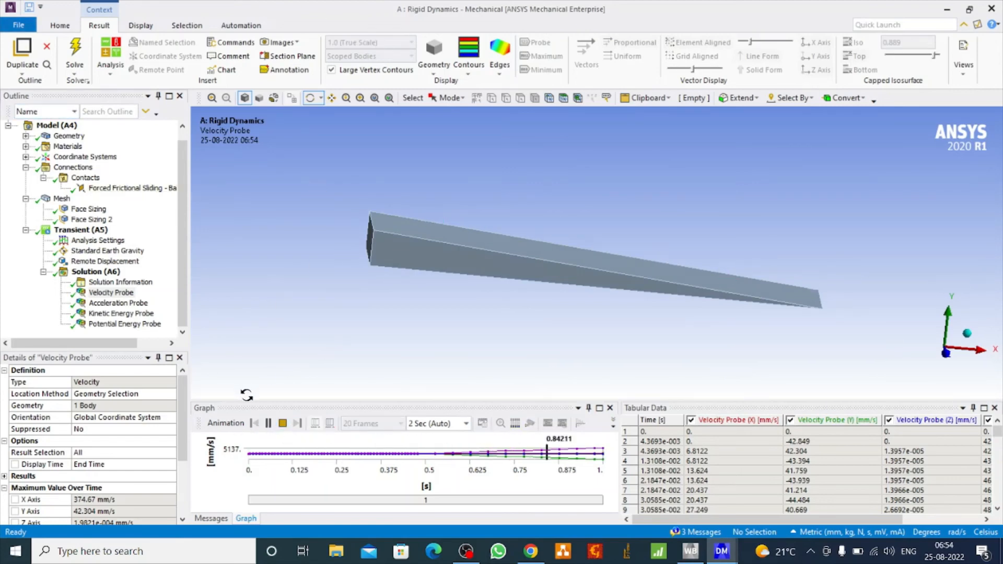
{"action": "left_click", "coordinate": [465, 423]}
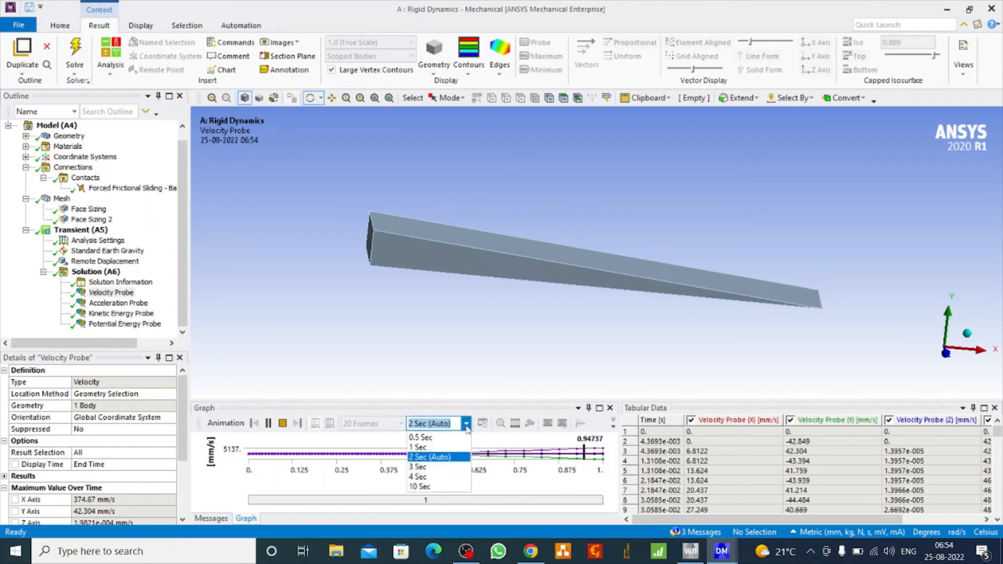
{"action": "left_click", "coordinate": [444, 477]}
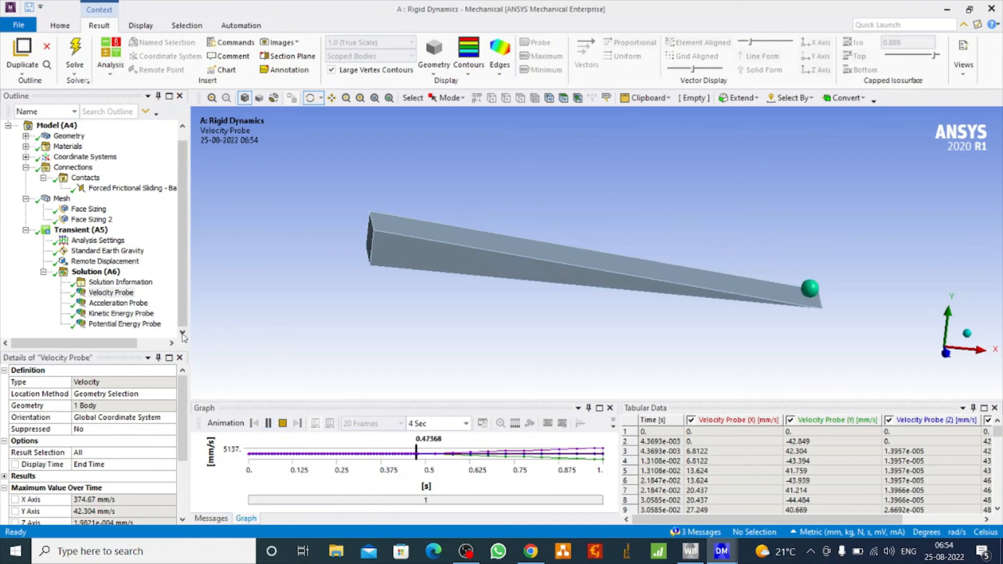
Step: Display the Acceleration Probe result, restart its animation and orbit to view the ramp's upper face
{"action": "left_click", "coordinate": [123, 304]}
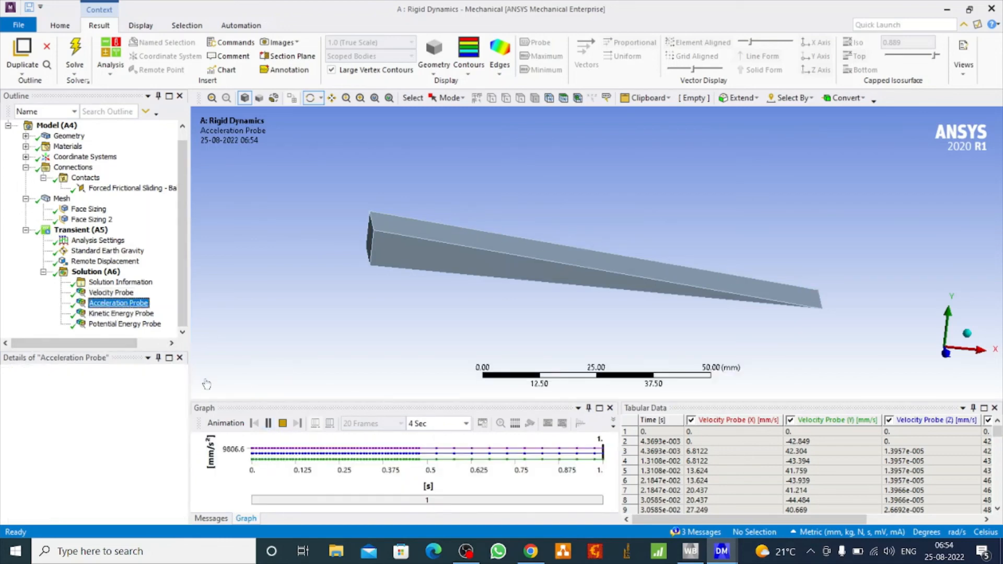
{"action": "left_click", "coordinate": [283, 424]}
{"action": "left_click", "coordinate": [268, 423]}
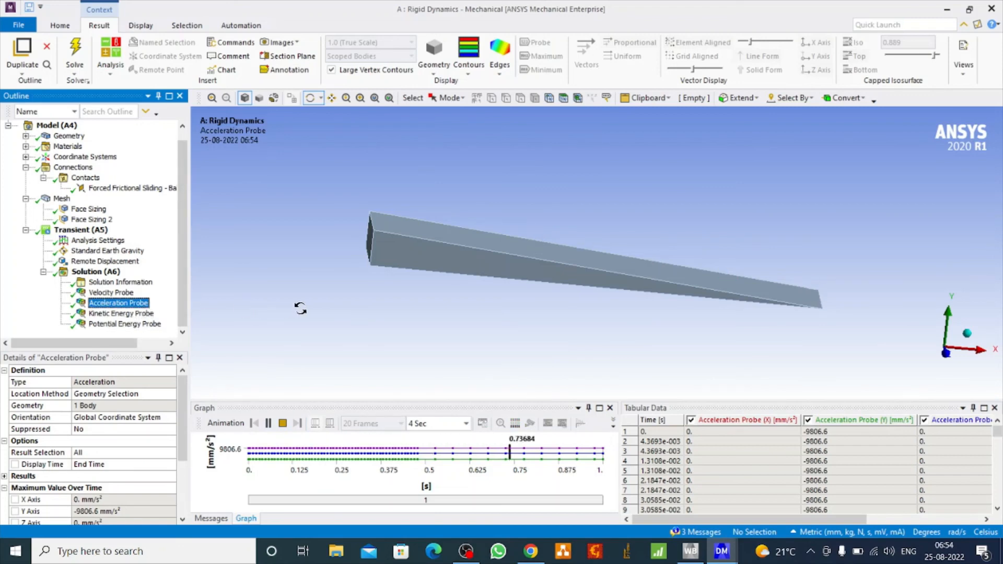
{"action": "left_click_drag", "start_coordinate": [295, 313], "coordinate": [284, 324]}
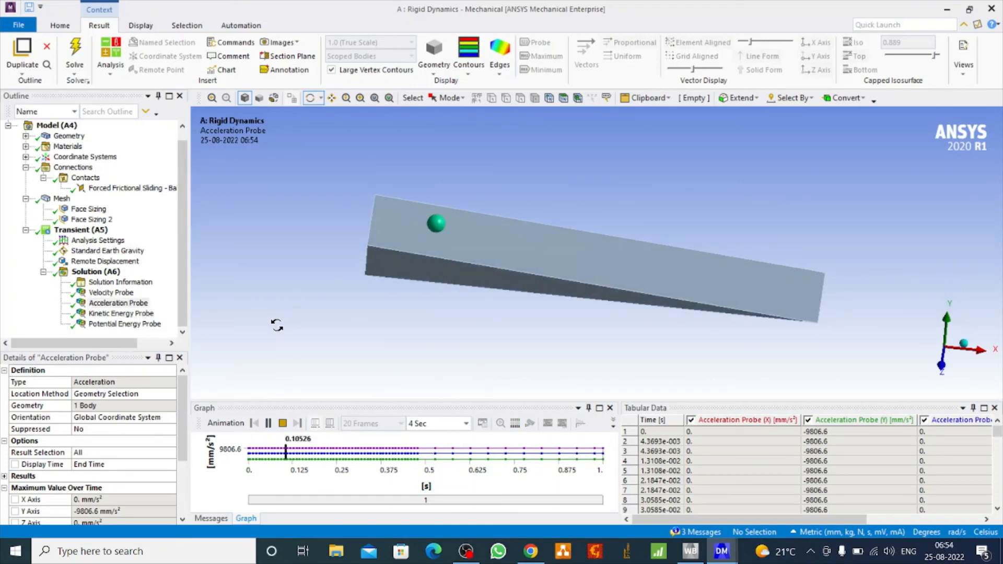
Step: Play the Kinetic Energy Probe animation with a 3 Sec duration, and display the Potential Energy Probe result
{"action": "left_click", "coordinate": [126, 314]}
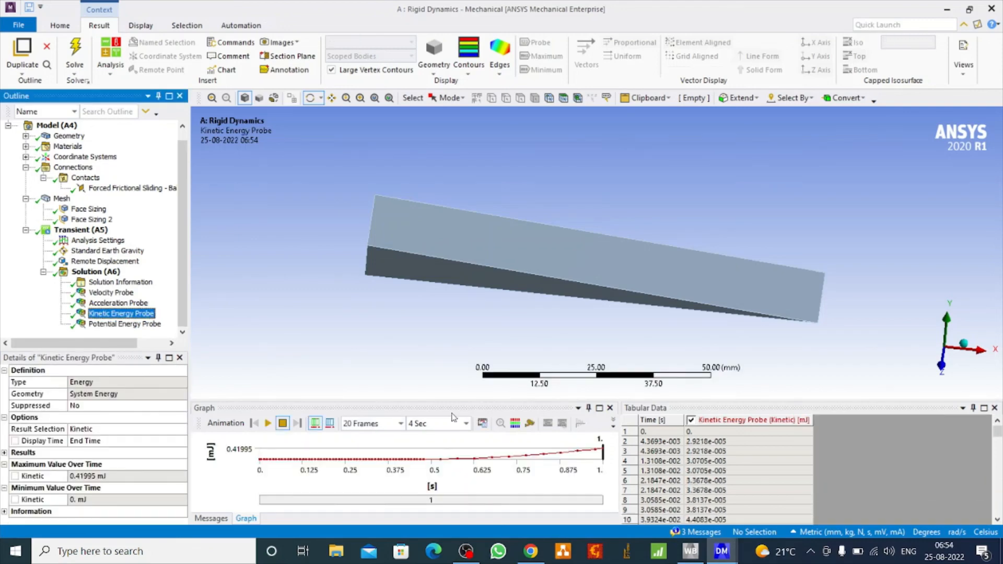
{"action": "left_click", "coordinate": [466, 427]}
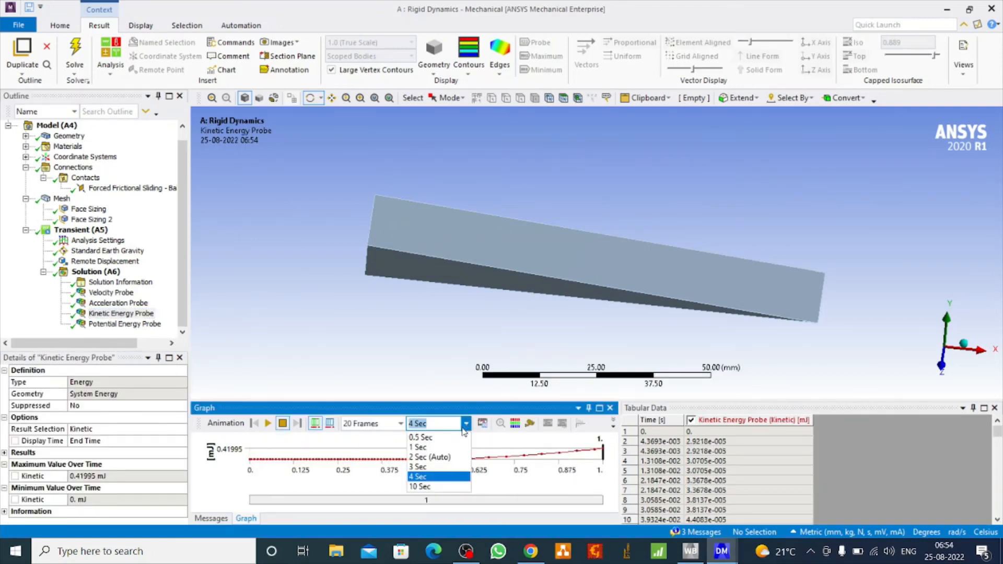
{"action": "left_click", "coordinate": [426, 465]}
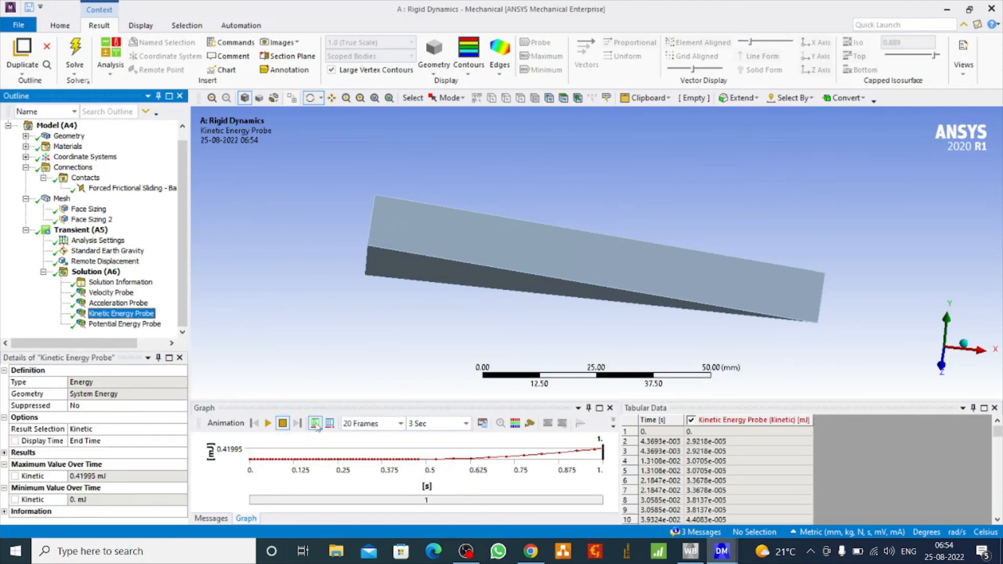
{"action": "left_click", "coordinate": [268, 424]}
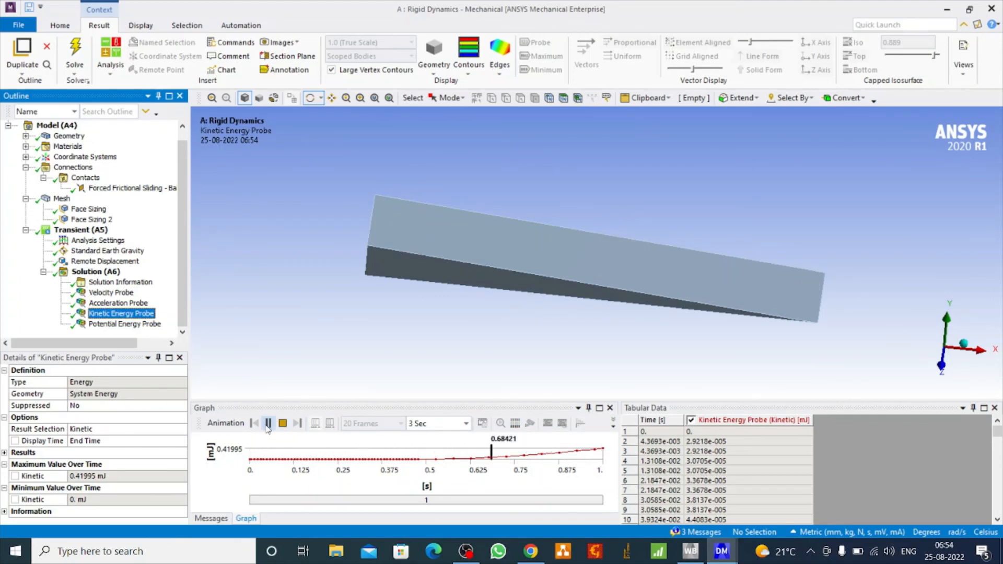
{"action": "left_click", "coordinate": [141, 327]}
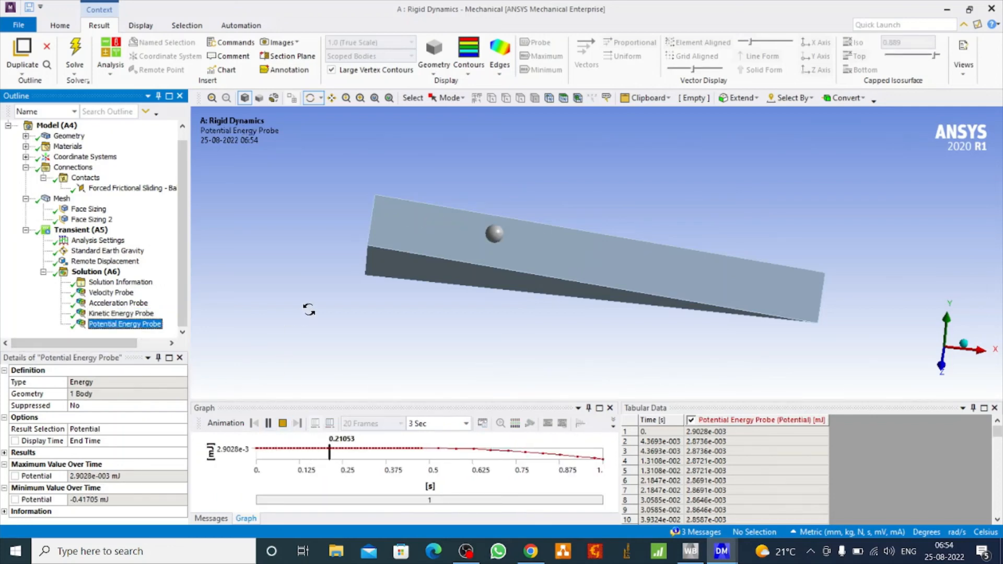